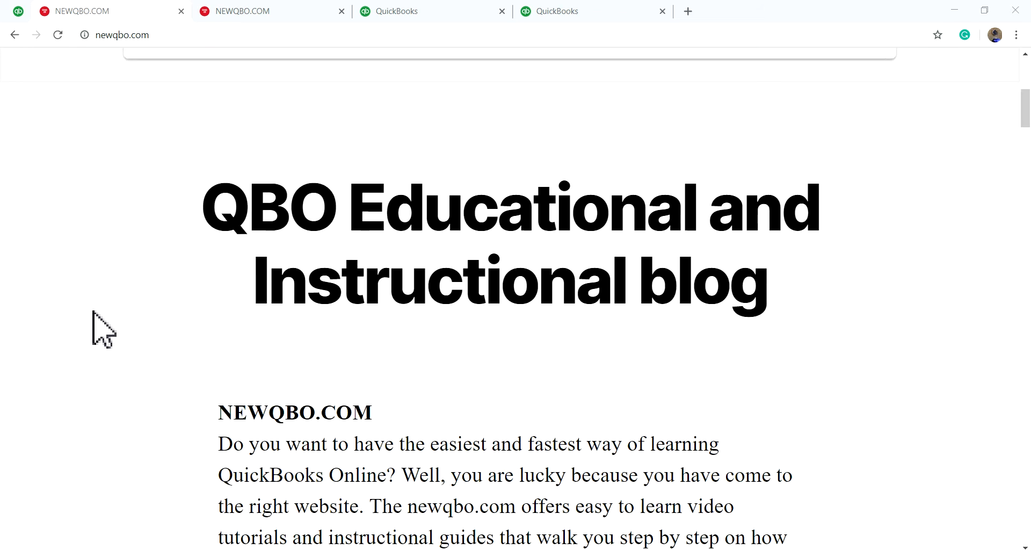
Step: Look through the newqbo.com home page, from the blog introduction down to the donation section
scroll(93, 311, down, 10)
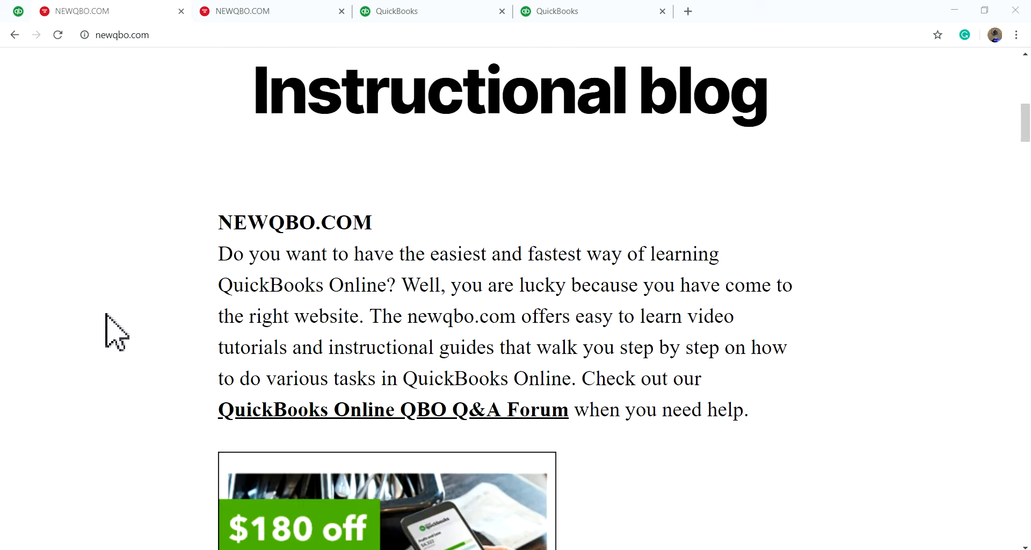
scroll(105, 314, down, 13)
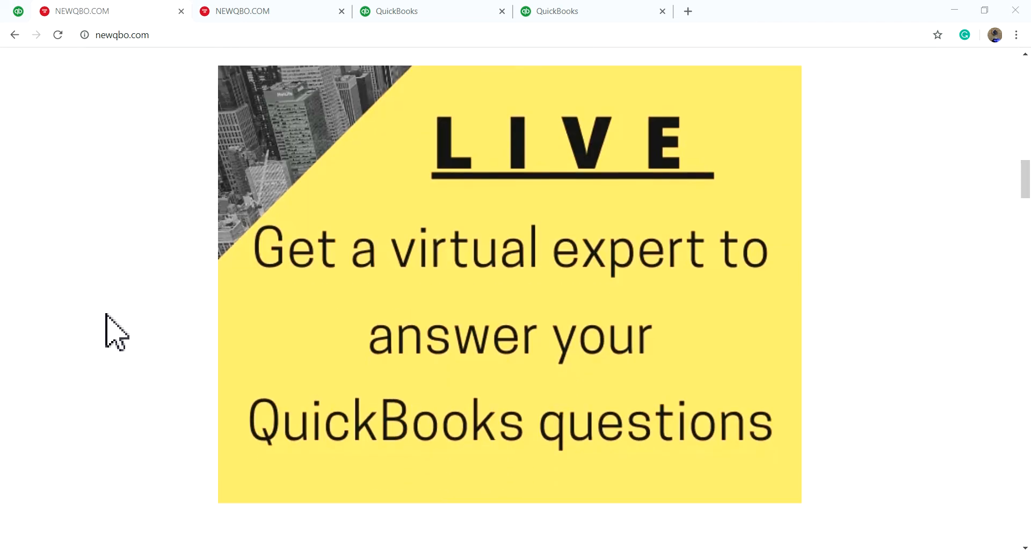
scroll(105, 314, down, 13)
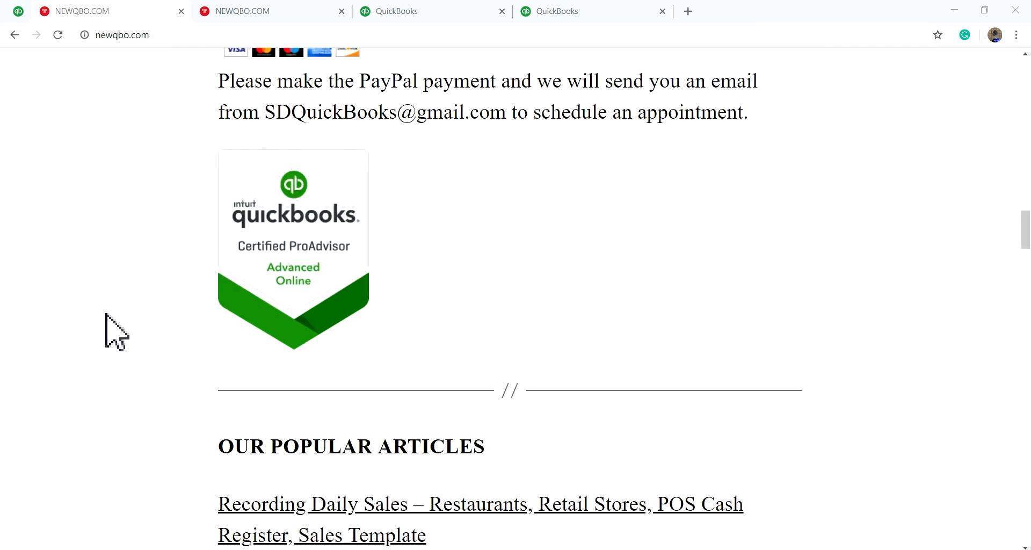
scroll(105, 315, down, 14)
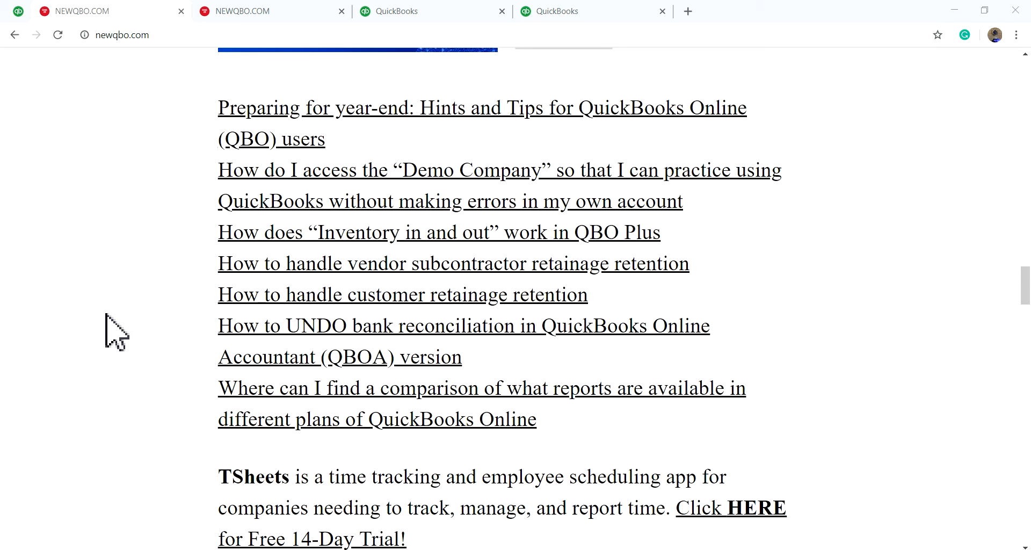
scroll(106, 314, down, 14)
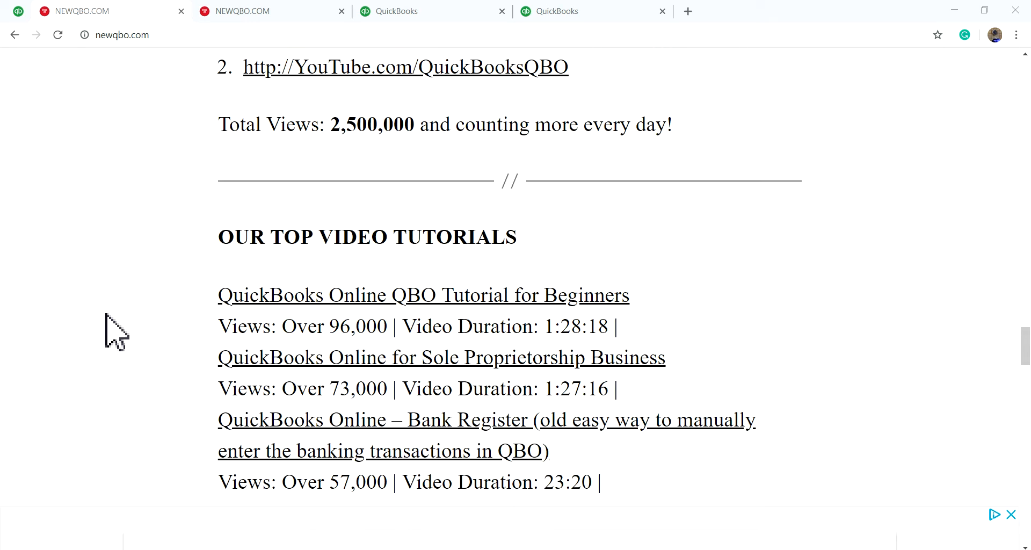
scroll(105, 314, down, 10)
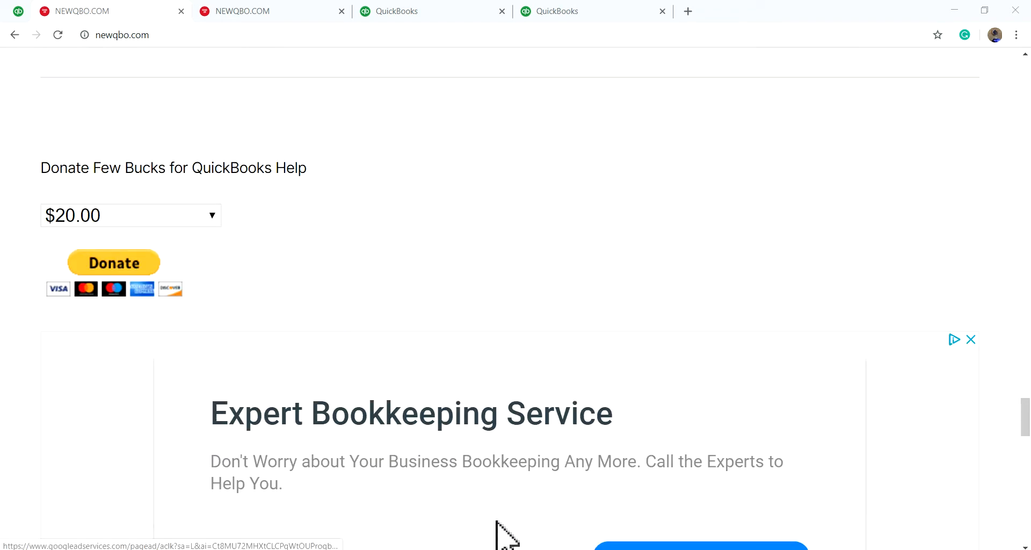
Step: Switch to the Canva design about automatic late fees, view both pages as a full-screen presentation, and exit it
click(514, 549)
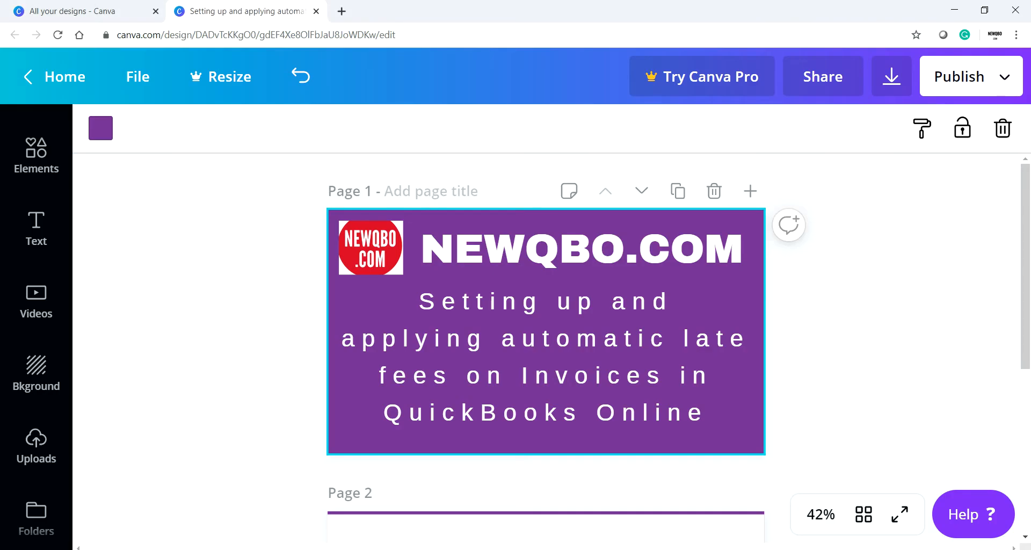
click(899, 514)
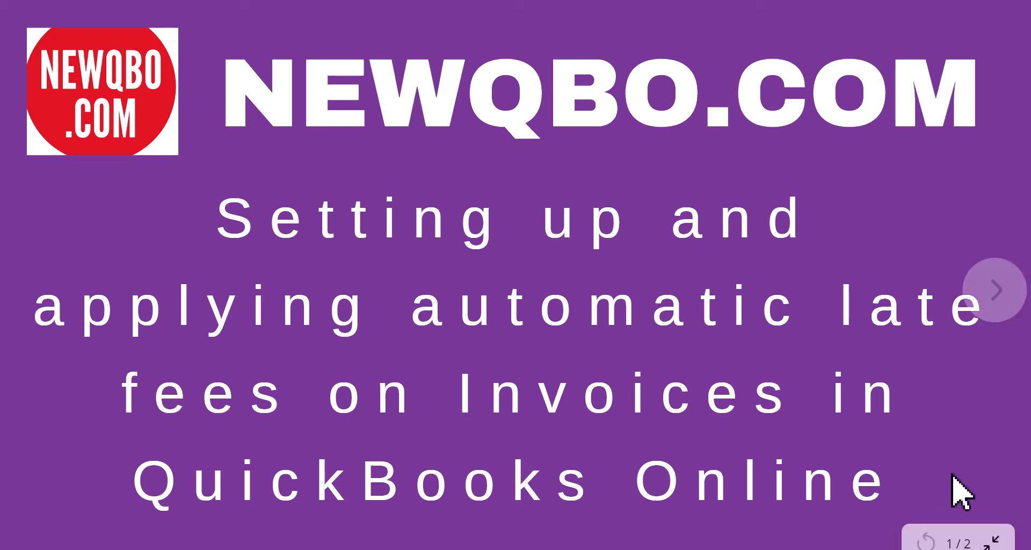
click(986, 291)
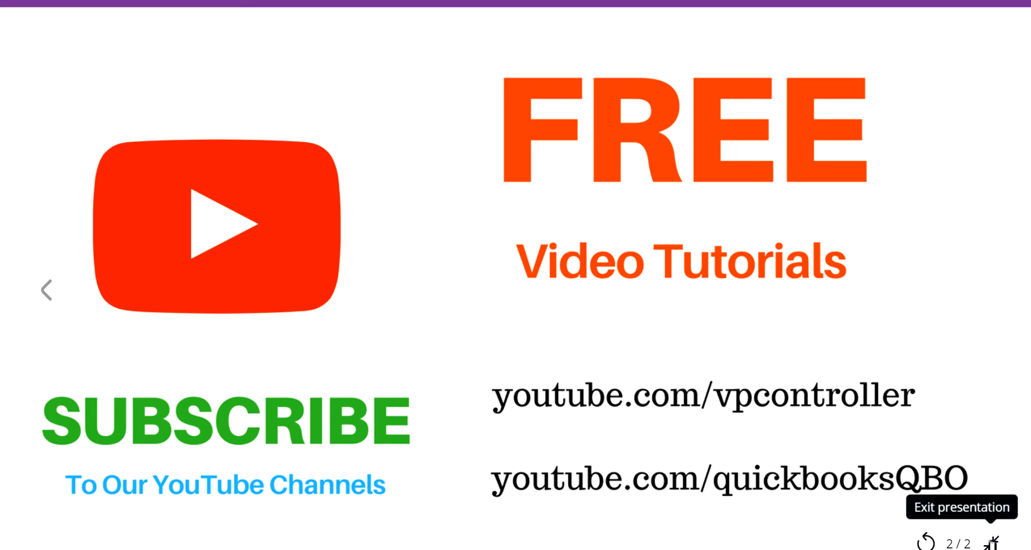
click(992, 542)
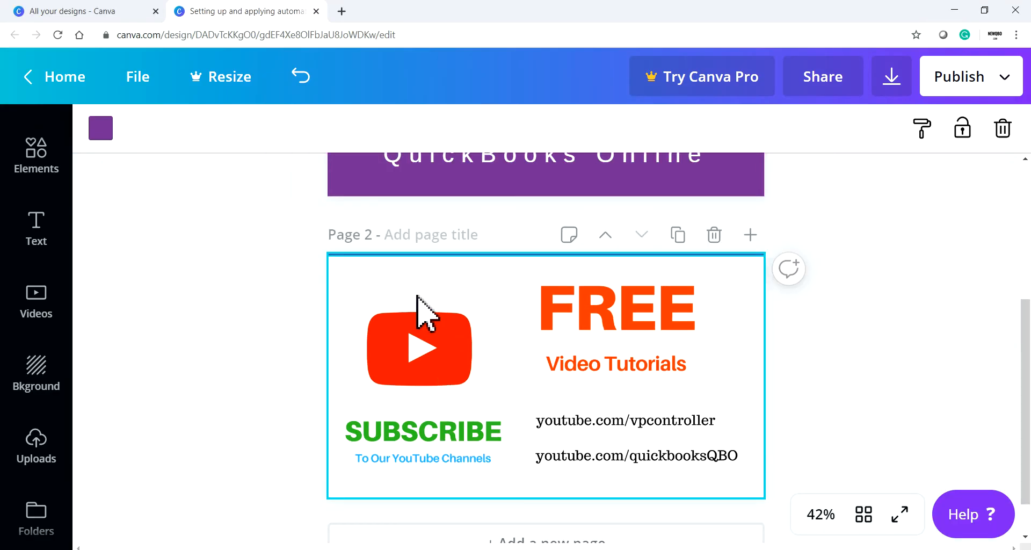
Step: Switch to QuickBooks Online and open the Sales section of Account and Settings
click(545, 549)
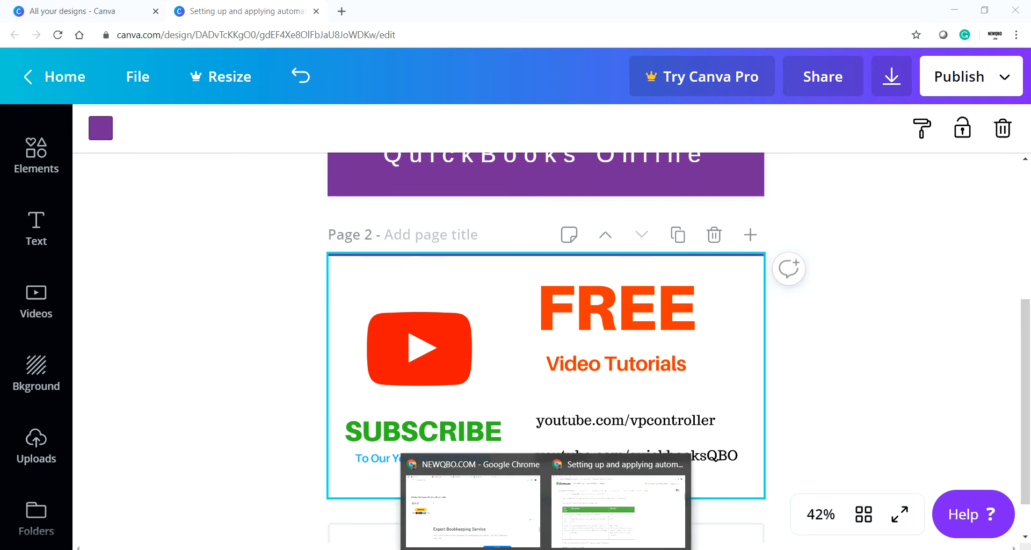
click(518, 534)
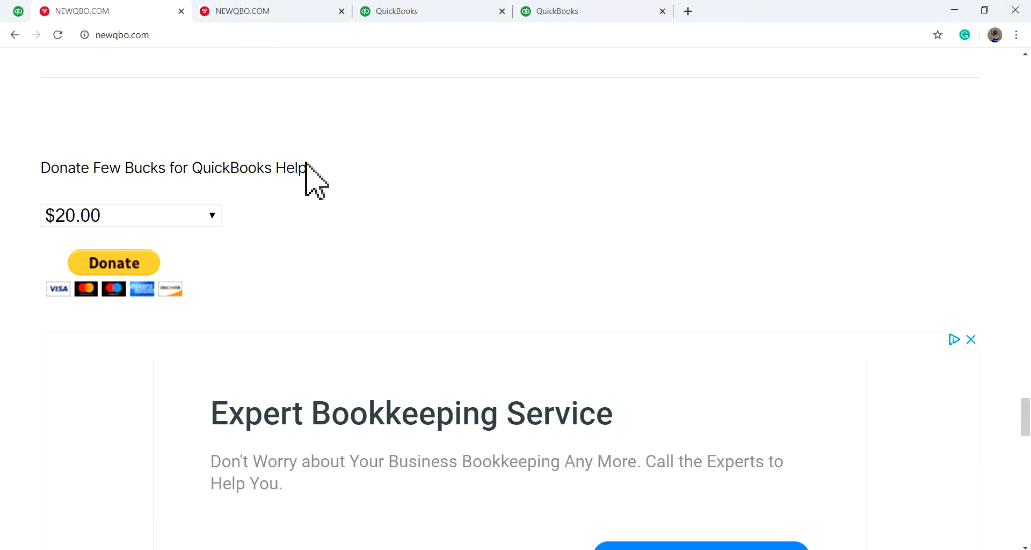
click(429, 10)
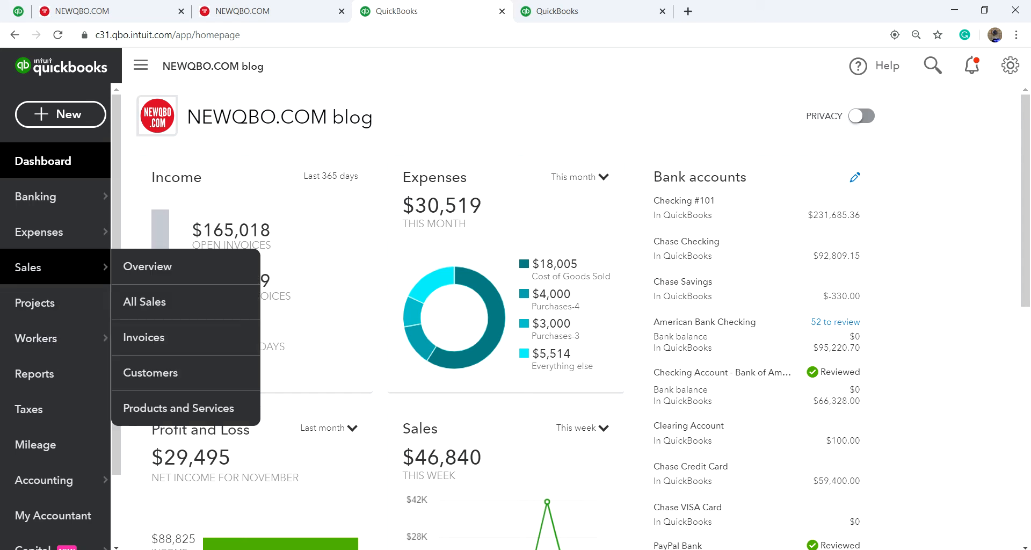
click(1011, 67)
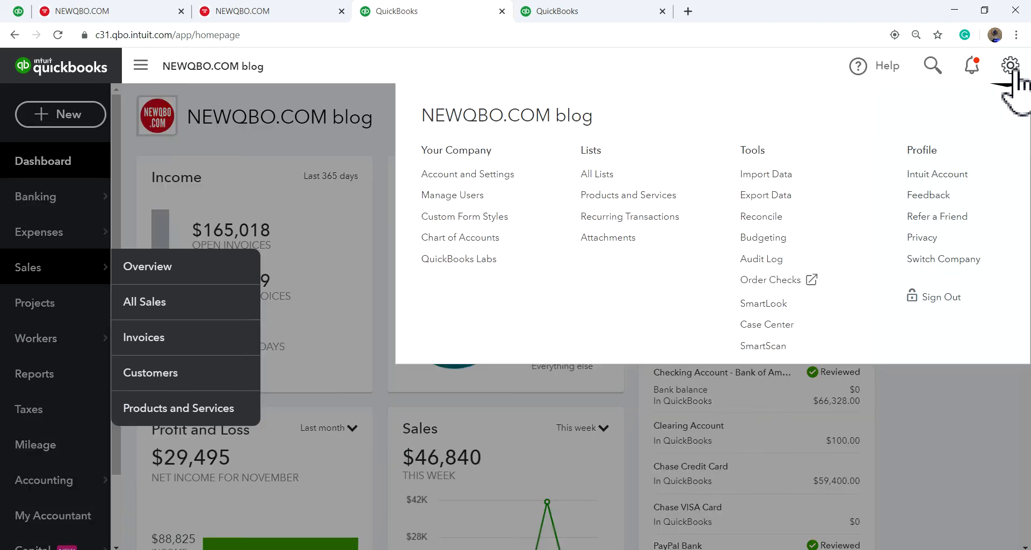
click(509, 178)
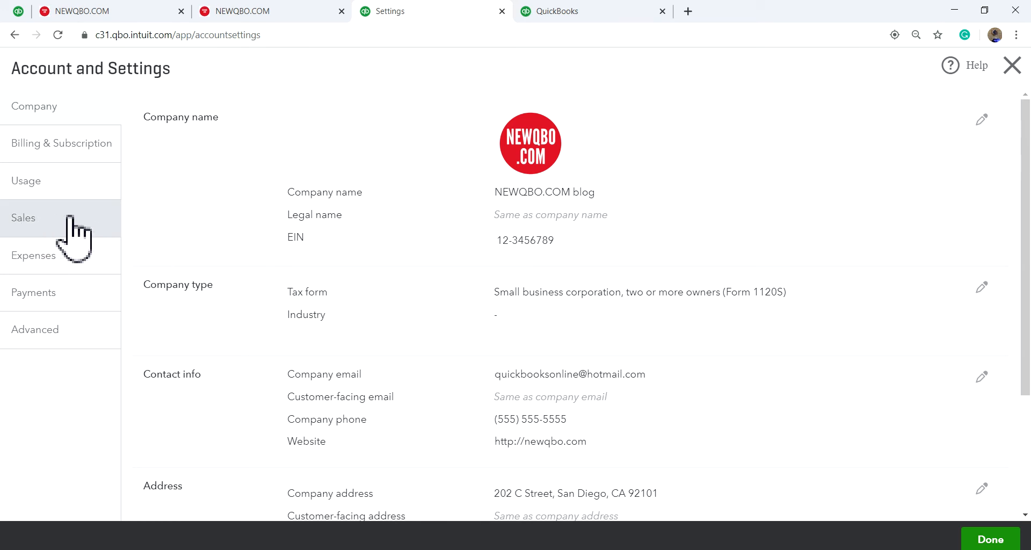
click(36, 217)
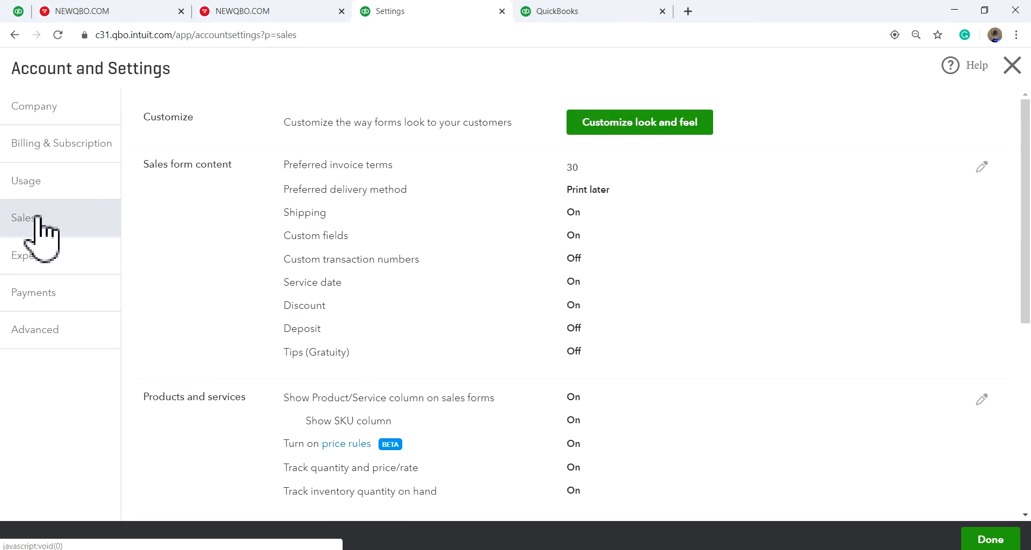
Step: Open the Late fees section of the sales settings for editing
scroll(662, 368, down, 4)
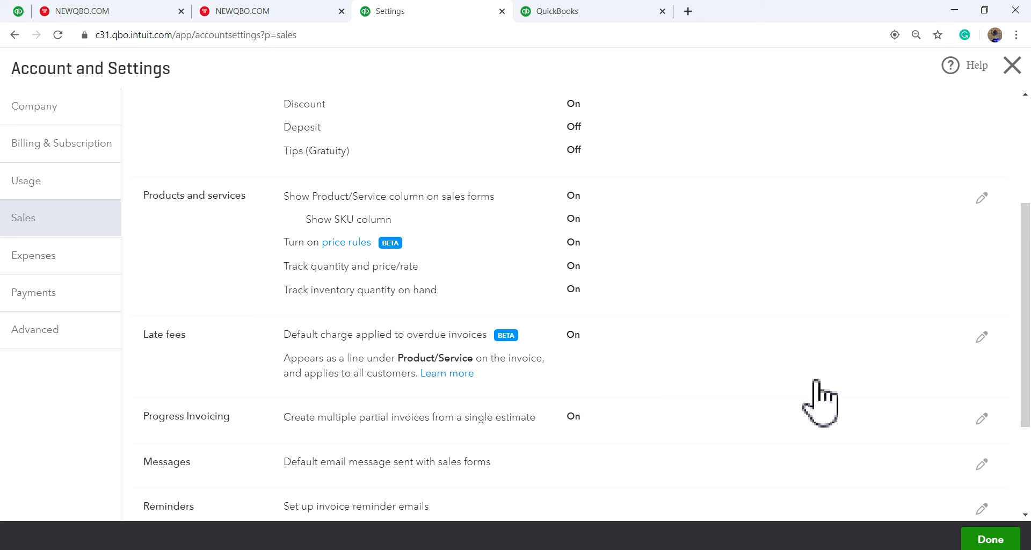
click(983, 338)
scroll(763, 392, down, 1)
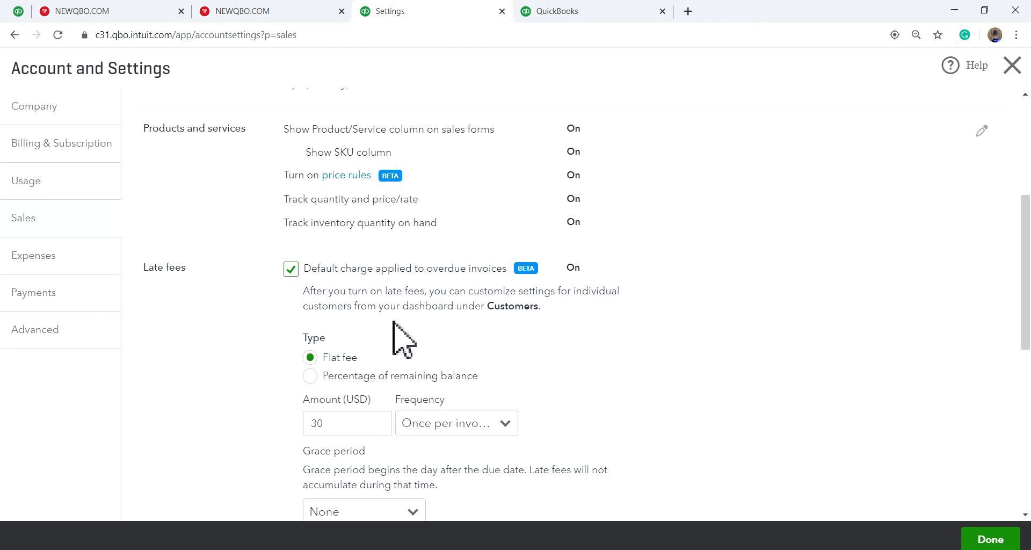
scroll(393, 322, down, 1)
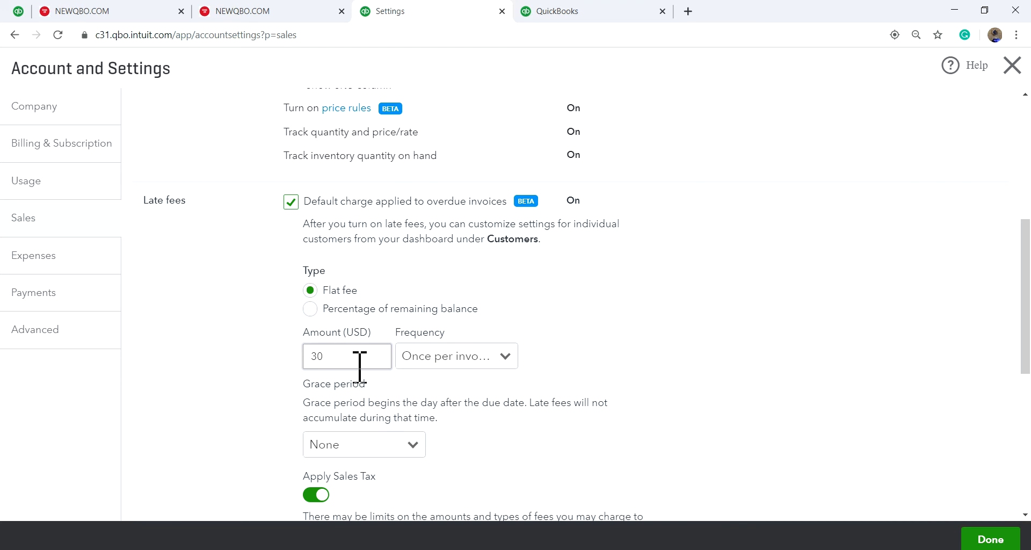
Step: Review the late fee type, amount, frequency and sales tax options, including the available grace period choices
scroll(935, 341, down, 3)
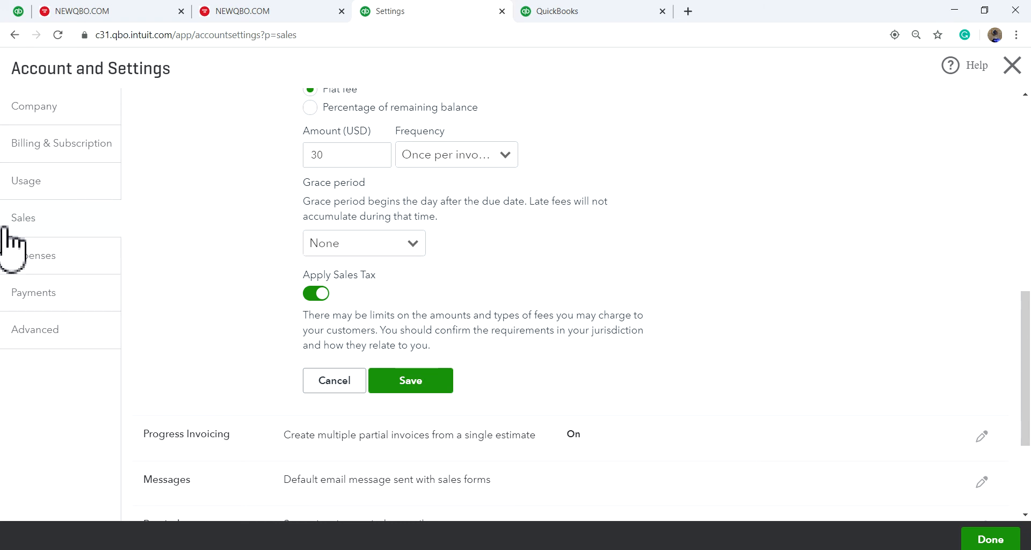
scroll(172, 214, up, 3)
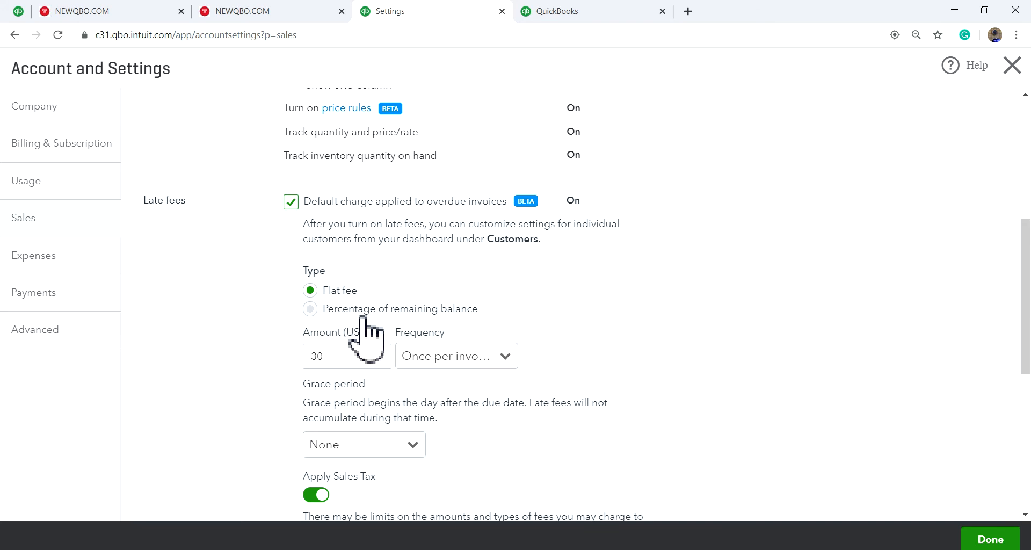
scroll(585, 360, down, 3)
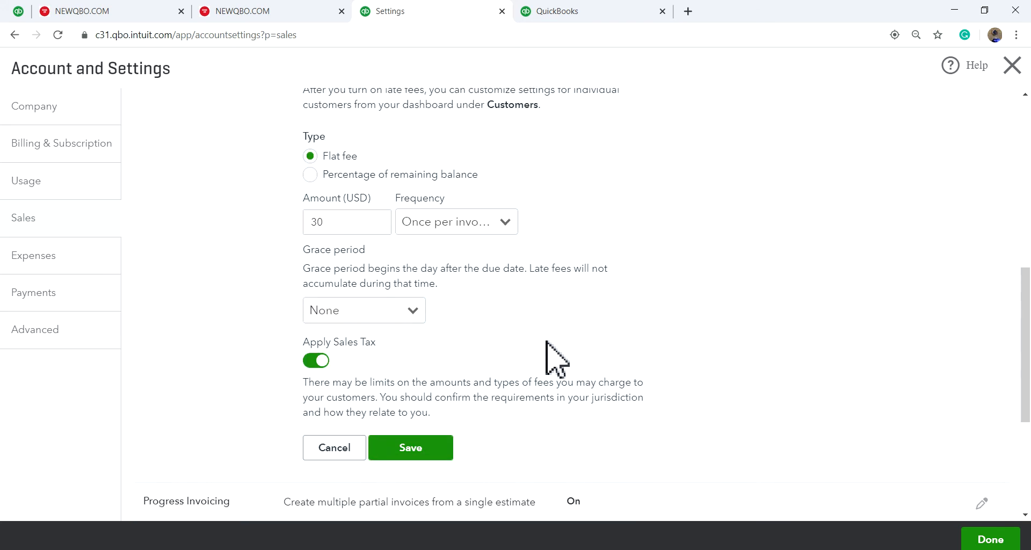
click(419, 313)
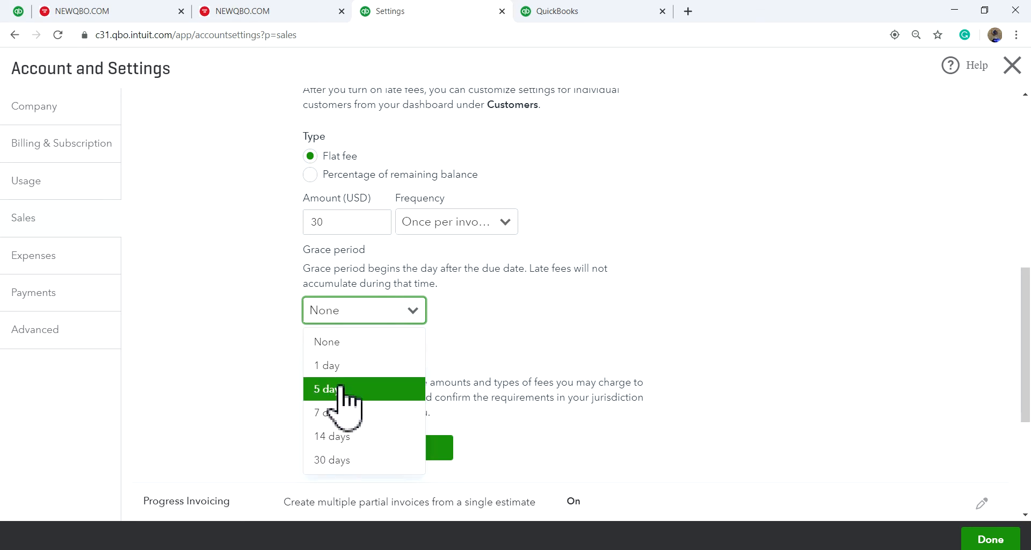
click(215, 290)
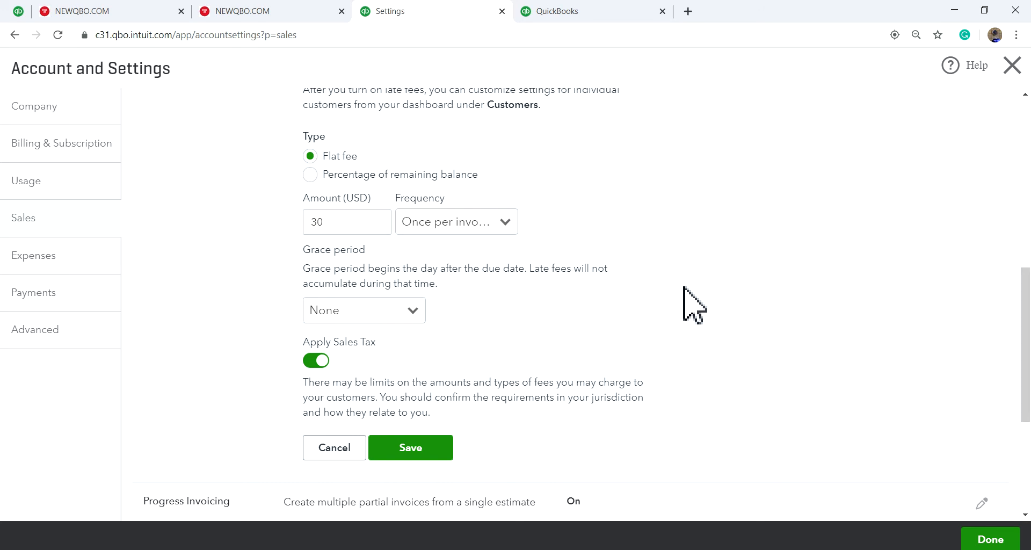
Step: Save the late fee settings and close Account and Settings
scroll(692, 305, down, 3)
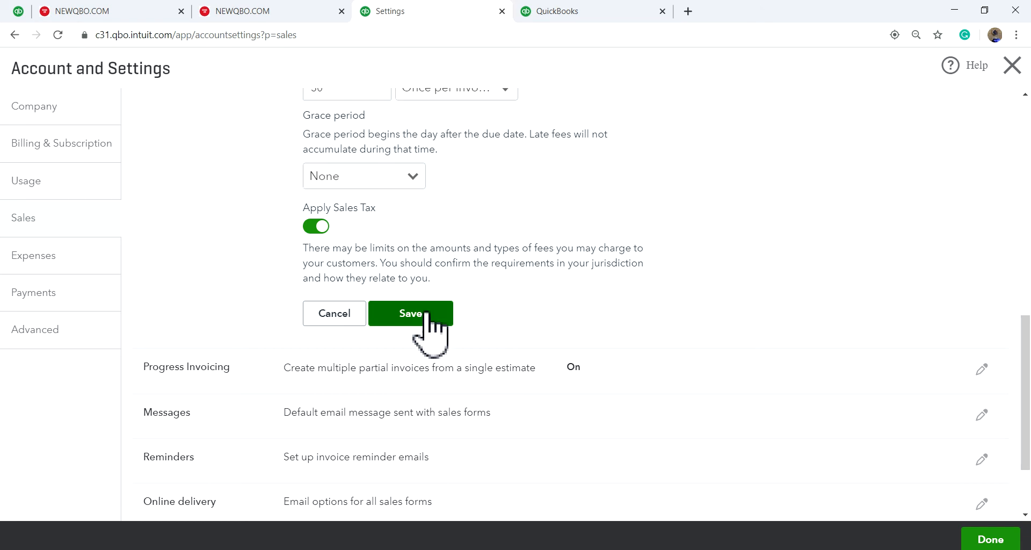
click(428, 314)
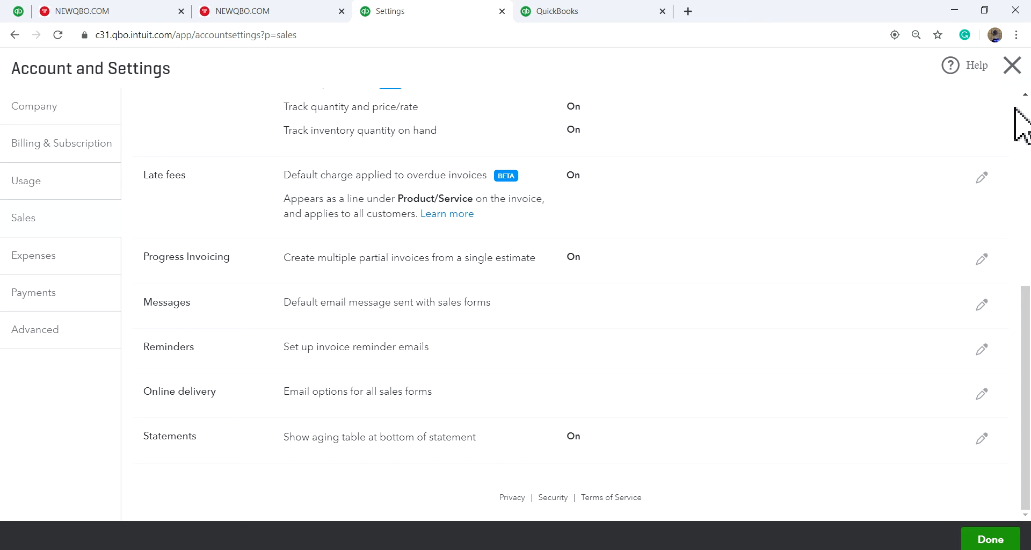
click(991, 540)
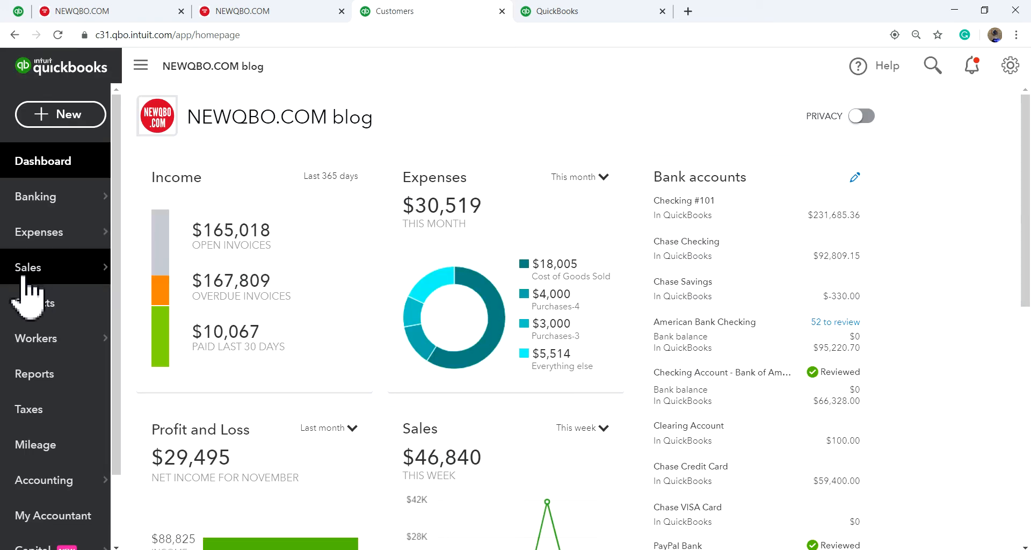
Step: Open the Products and Services list under Sales and search it for "late"
mouse_move(45, 344)
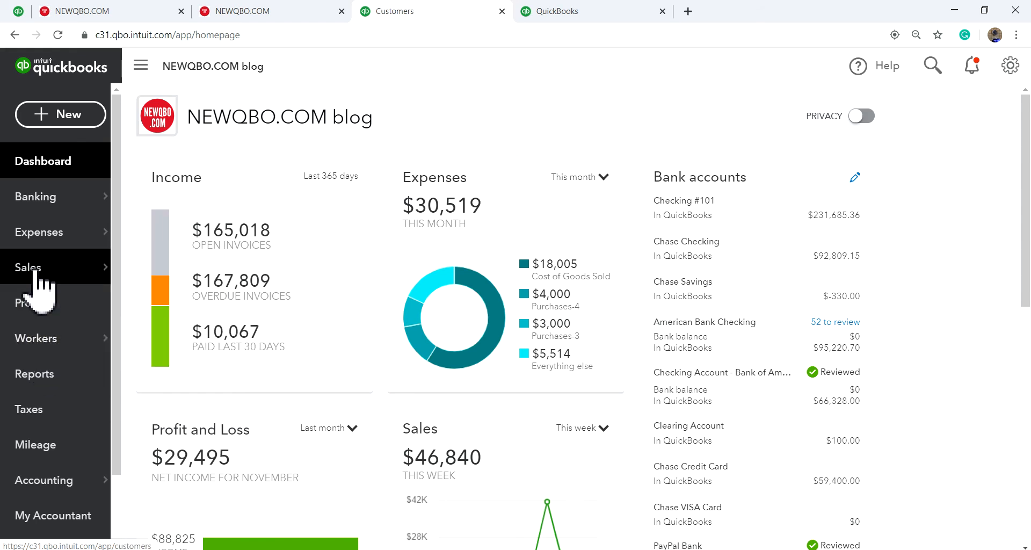
mouse_move(36, 276)
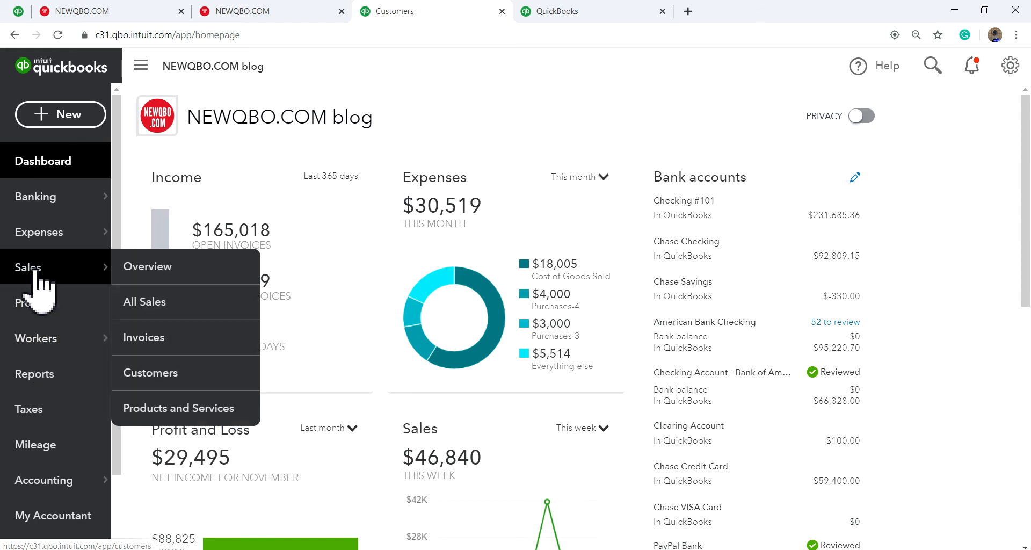
click(166, 410)
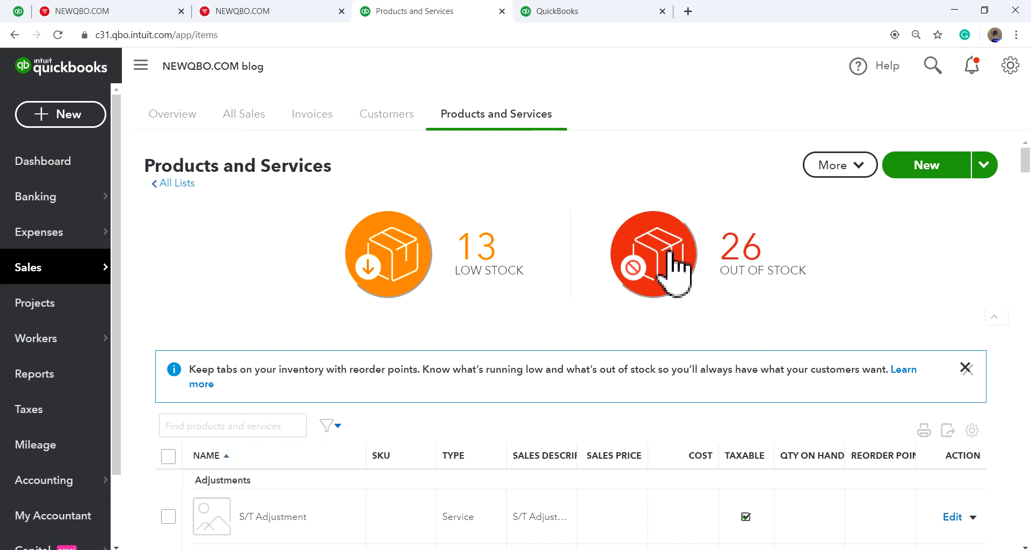
scroll(255, 422, down, 1)
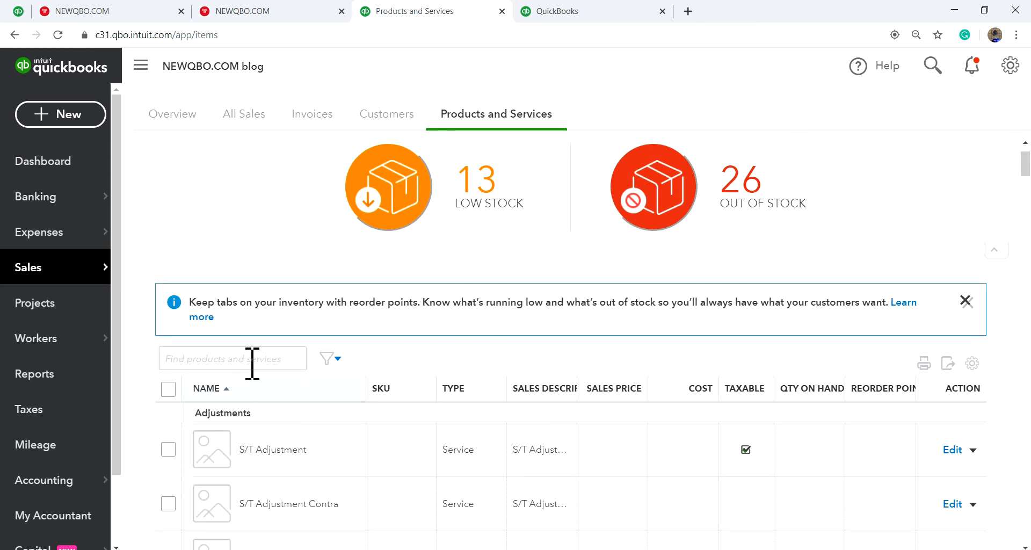
text(late)
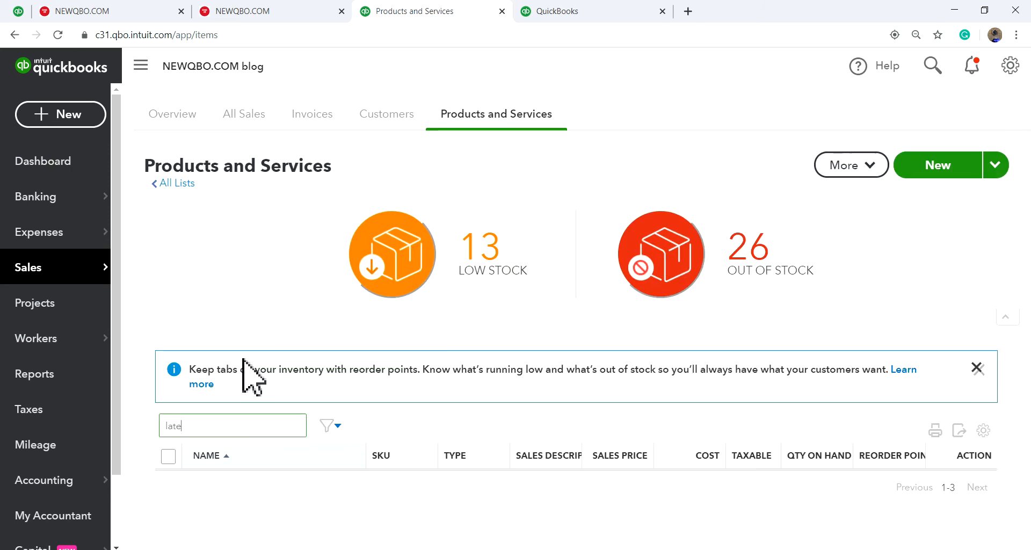
scroll(537, 462, down, 1)
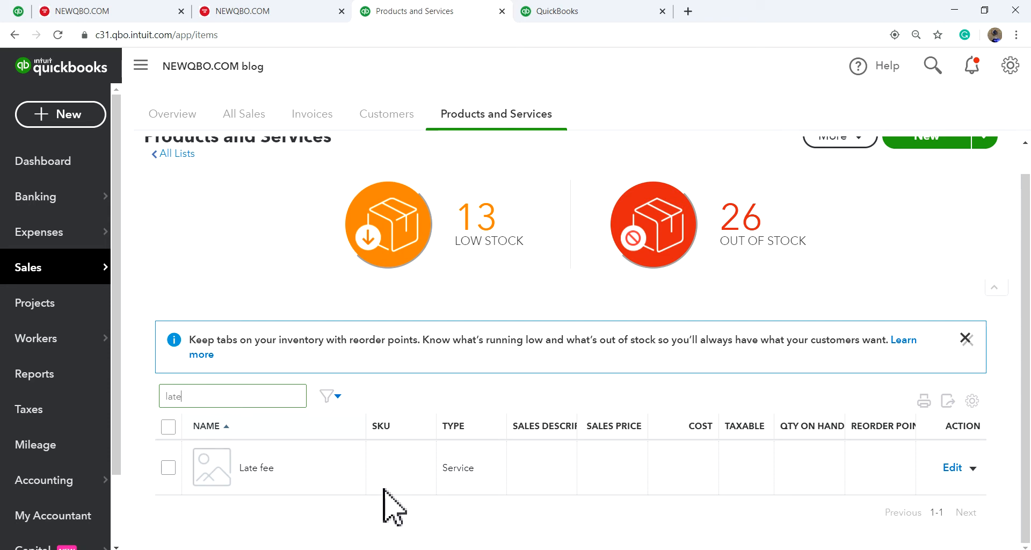
Step: Open the Late fee service item for editing and review its description, sales tax category, price rules and purchasing information
click(952, 467)
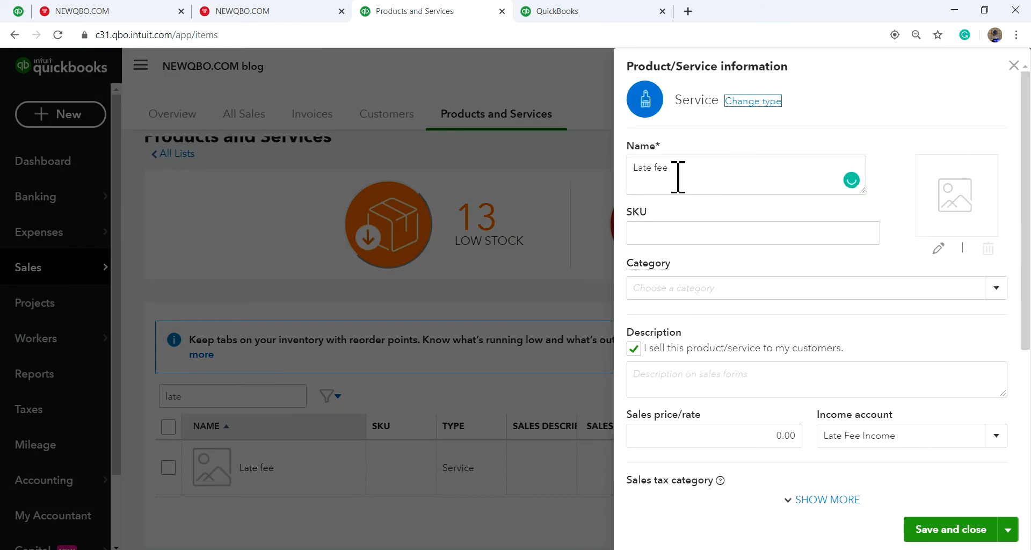
scroll(698, 257, down, 3)
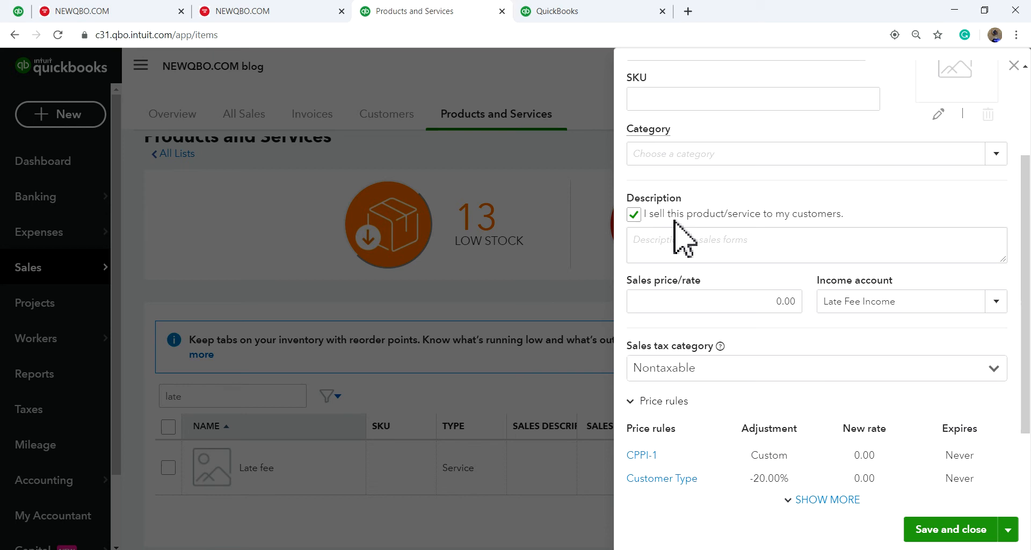
scroll(752, 386, down, 2)
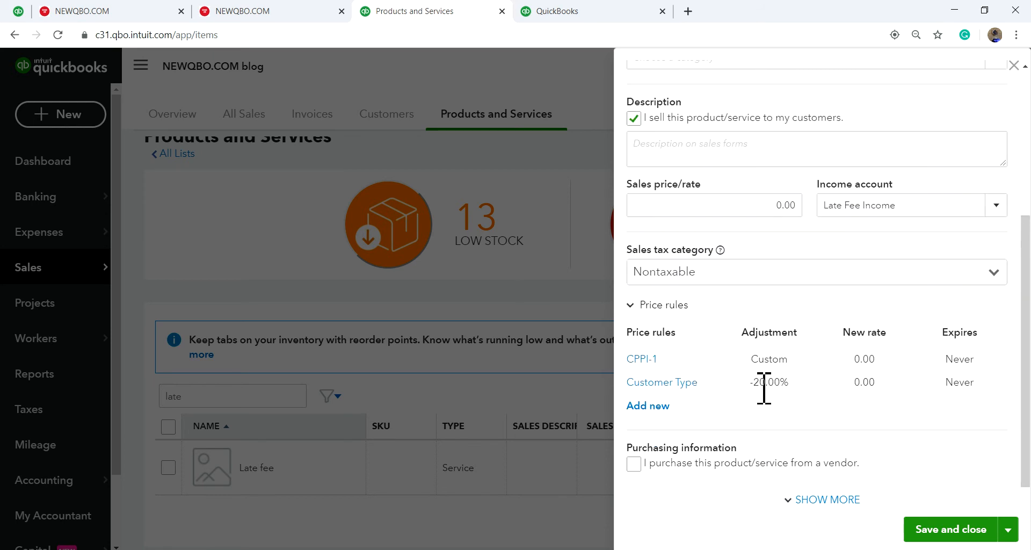
scroll(768, 341, up, 2)
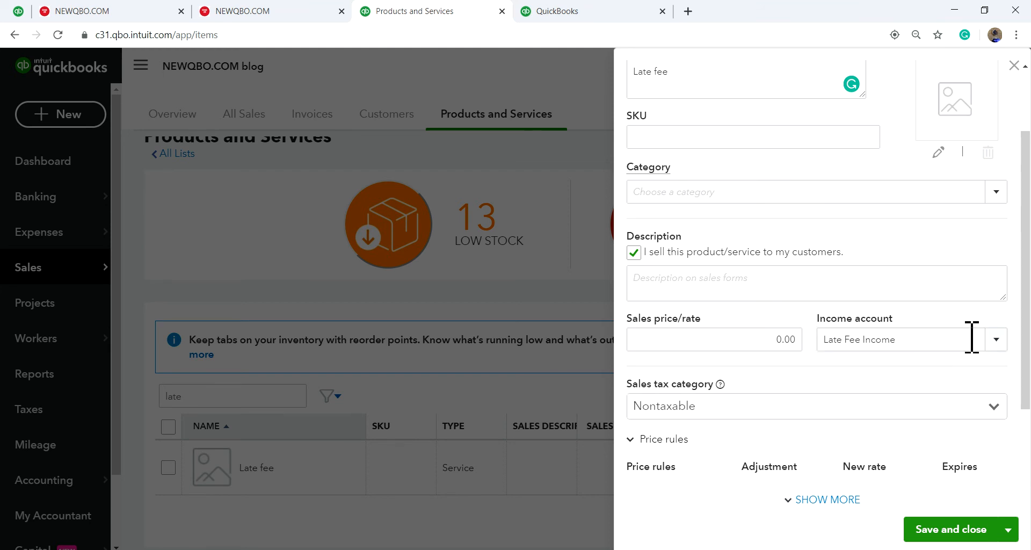
Step: Look through the income account choices for the Late fee item, and close the item without saving
click(997, 339)
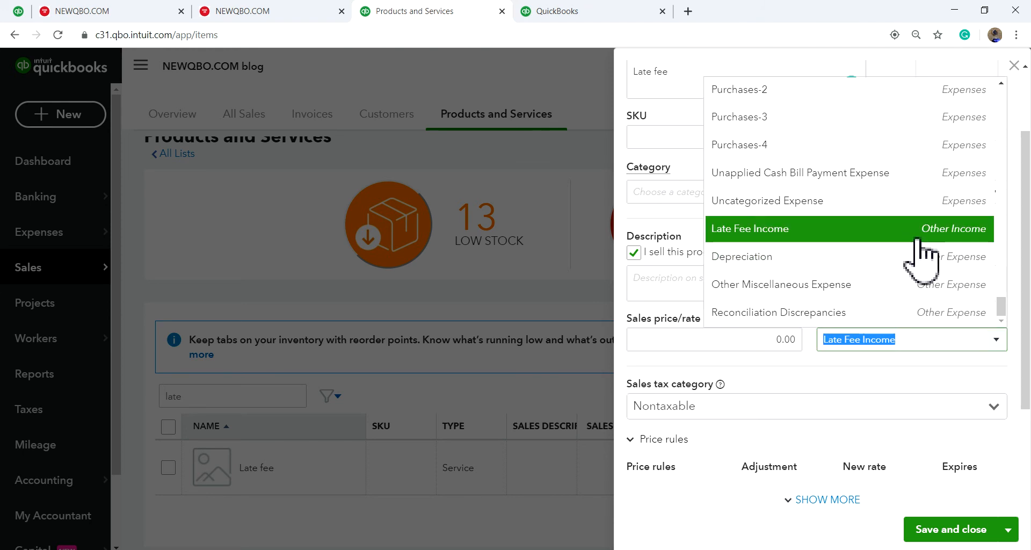
scroll(915, 220, up, 10)
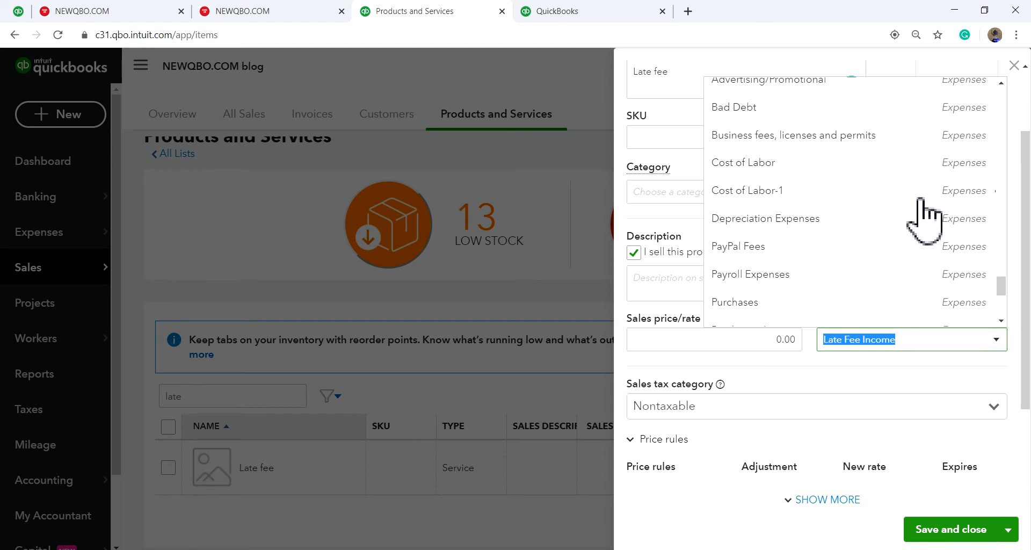
scroll(922, 217, up, 8)
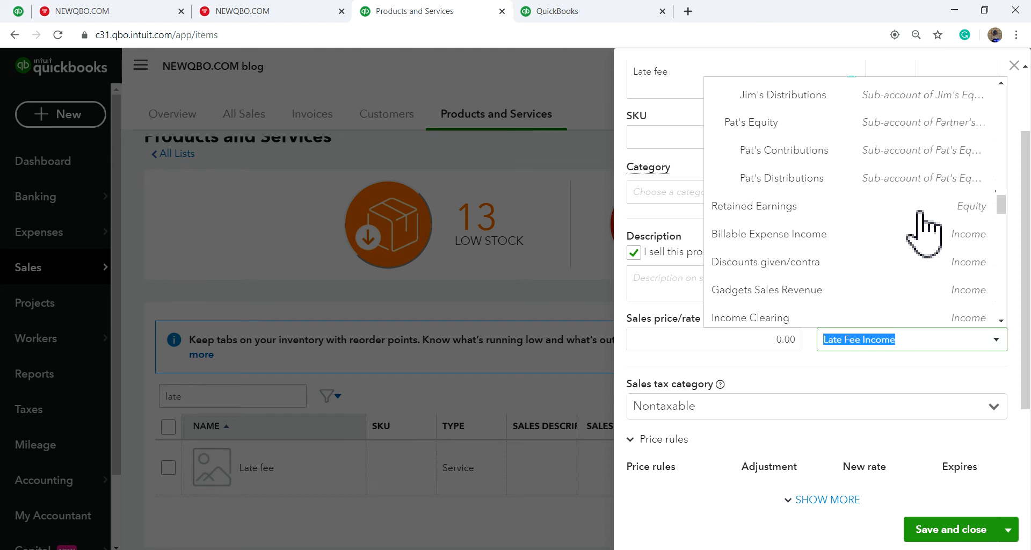
scroll(950, 306, down, 8)
scroll(944, 299, down, 8)
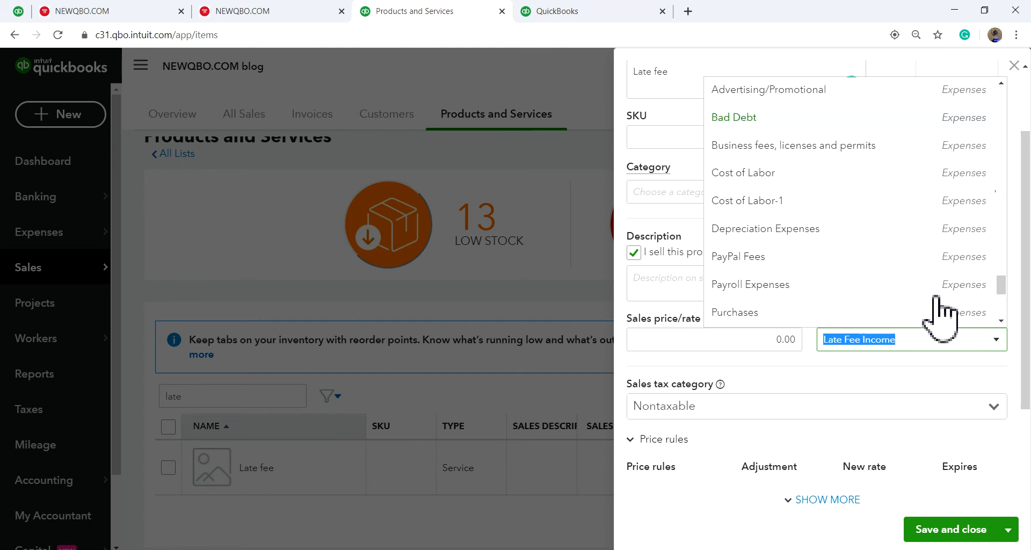
scroll(925, 303, down, 3)
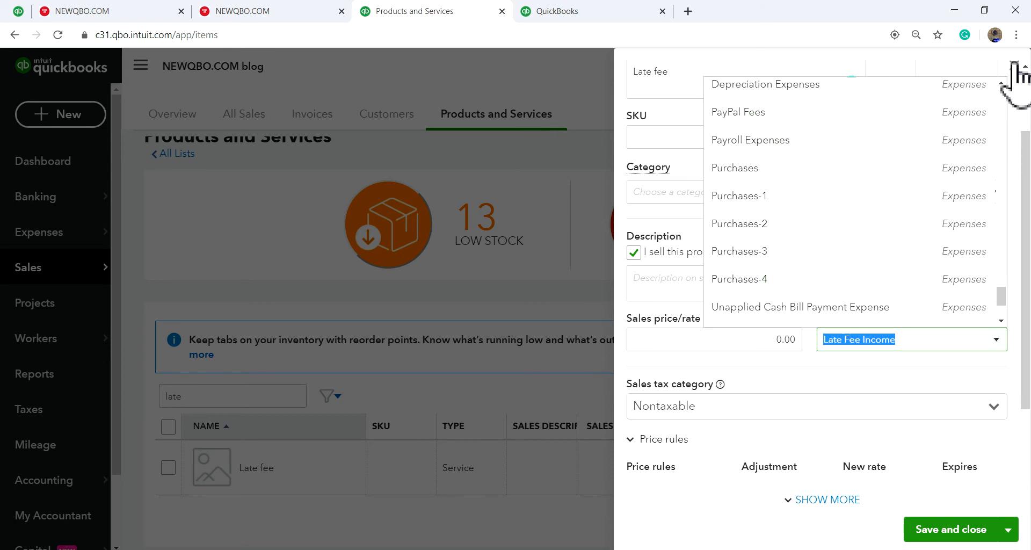
click(596, 96)
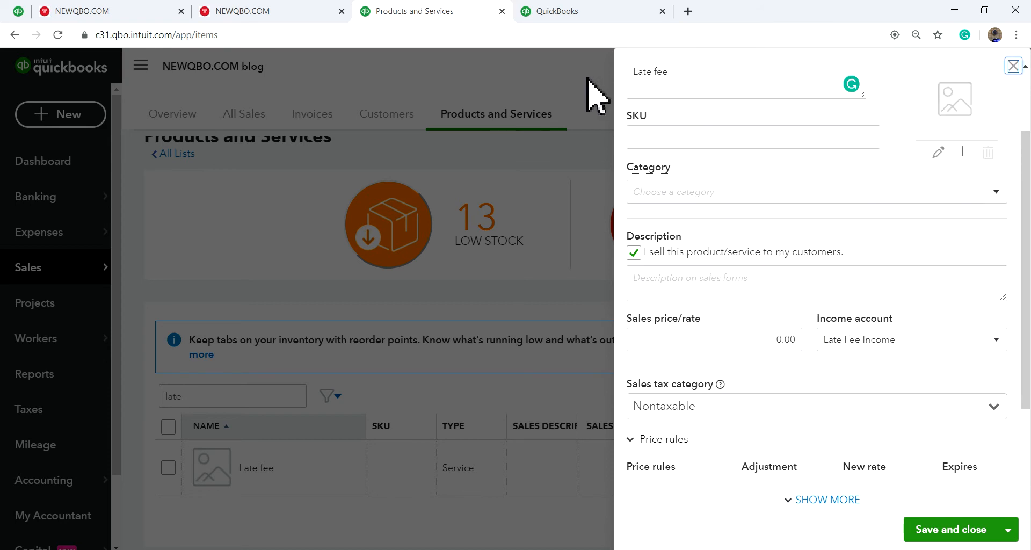
scroll(893, 451, down, 3)
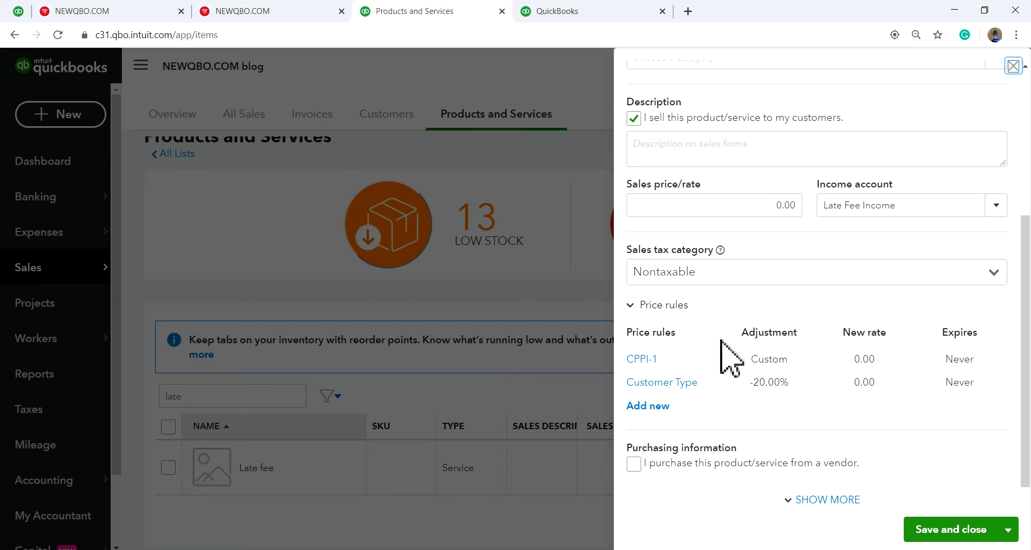
click(1013, 65)
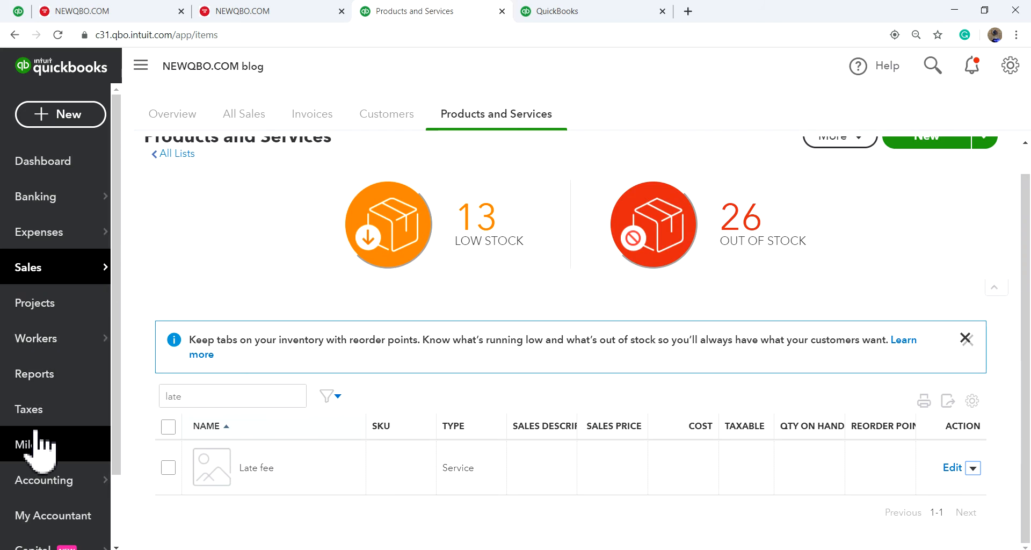
Step: Open the Late Fee Income account from the Chart of Accounts, review its account and detail types, and close it without changes
mouse_move(48, 479)
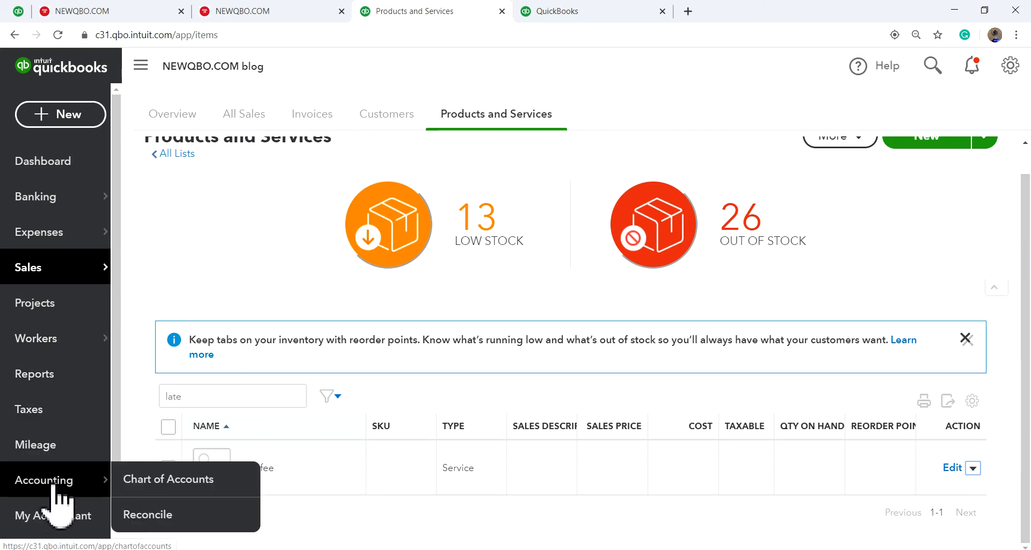
click(156, 479)
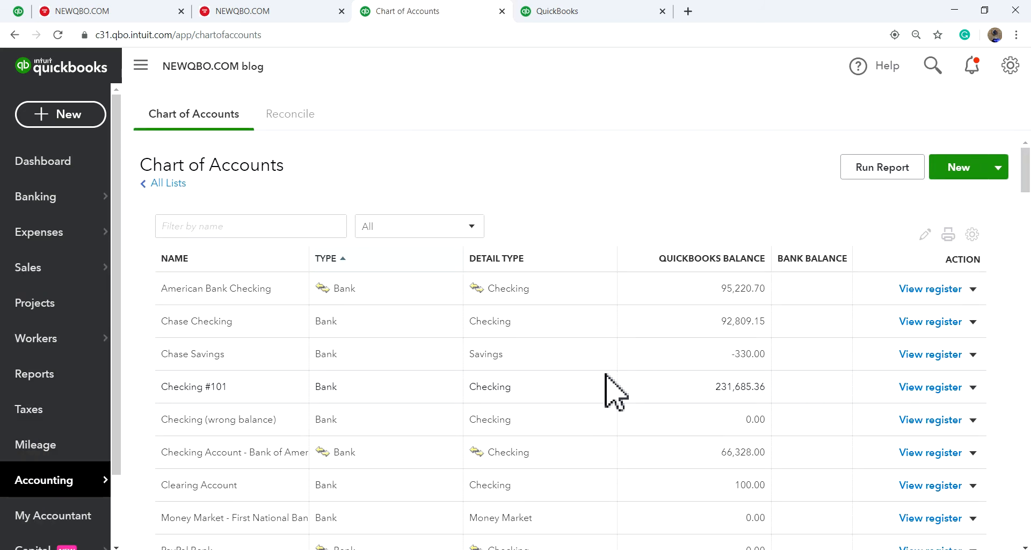
scroll(605, 394, down, 20)
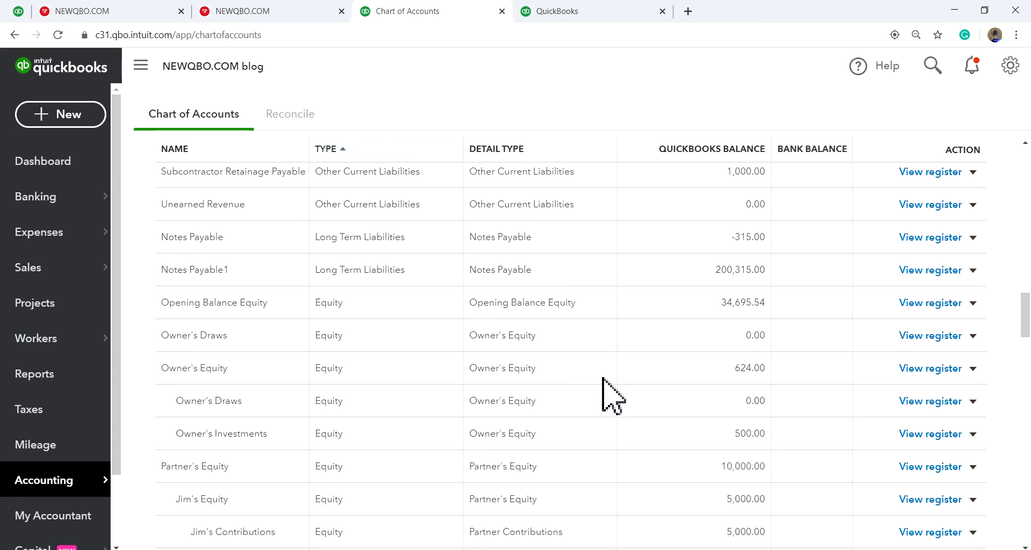
scroll(601, 377, down, 20)
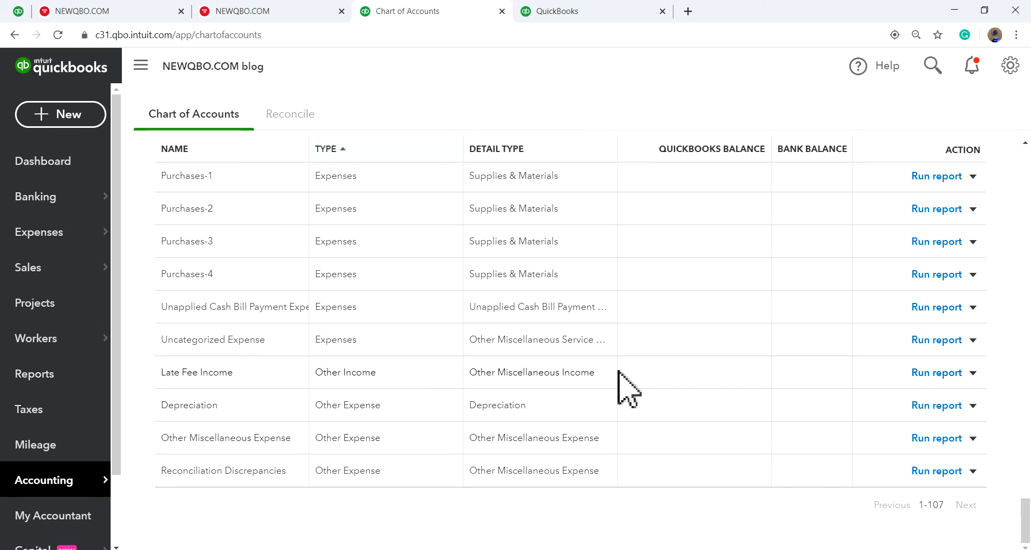
click(973, 373)
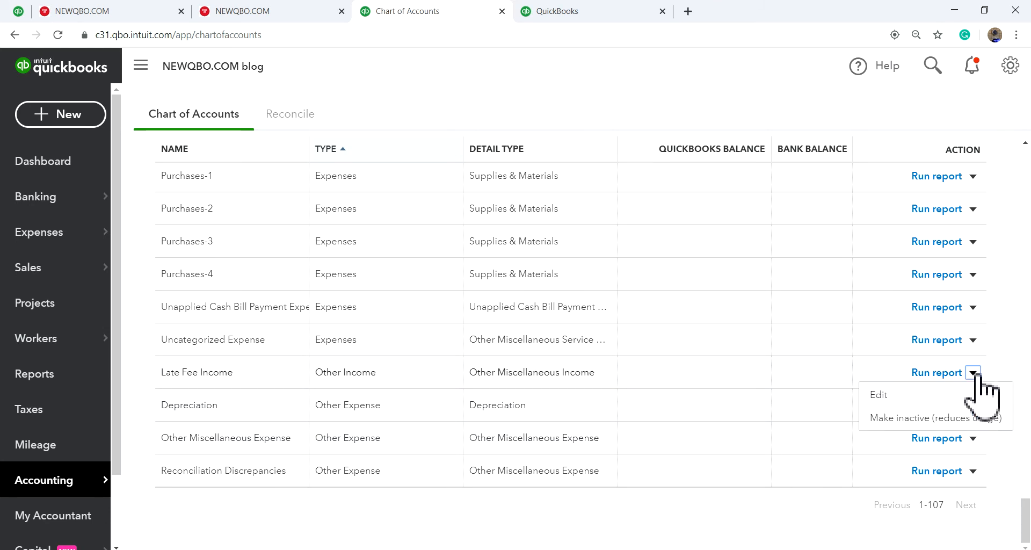
click(879, 395)
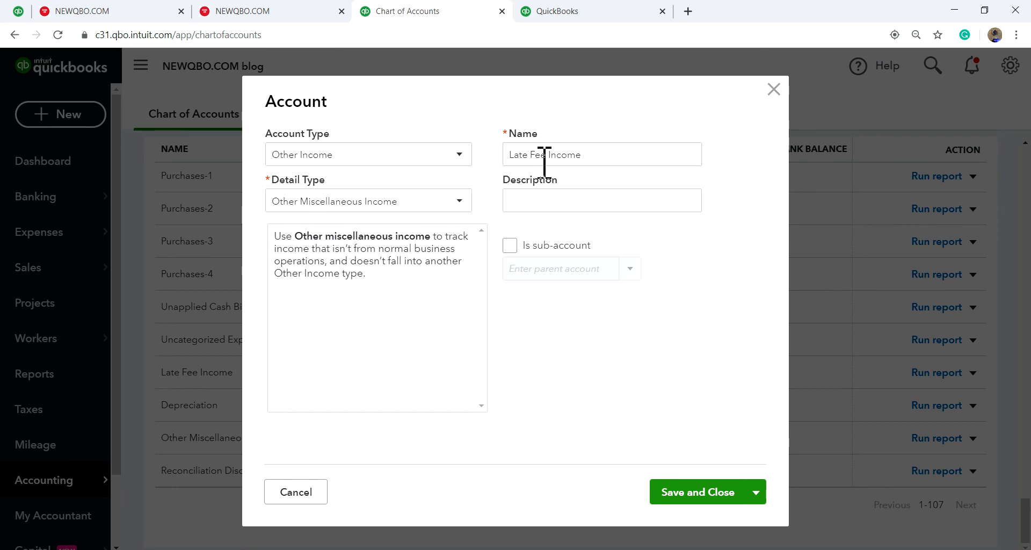
click(773, 89)
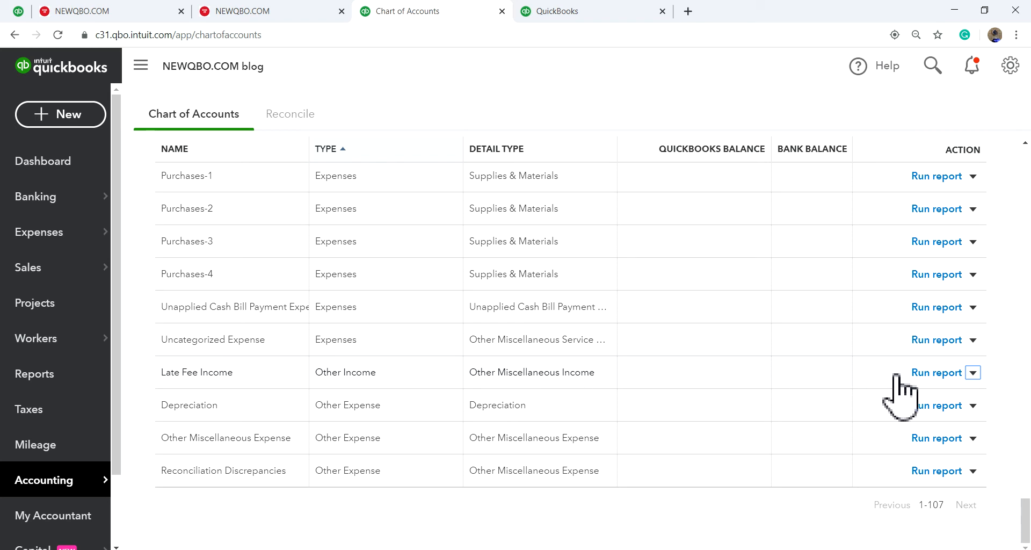
Step: Run the account report for Late Fee Income and review the listed invoices across all columns
click(936, 372)
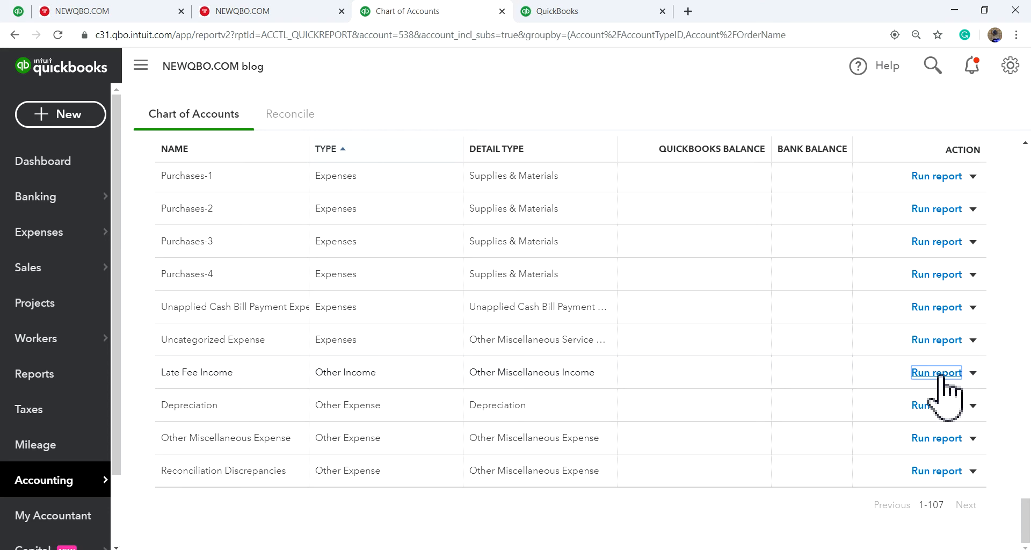
scroll(943, 392, down, 3)
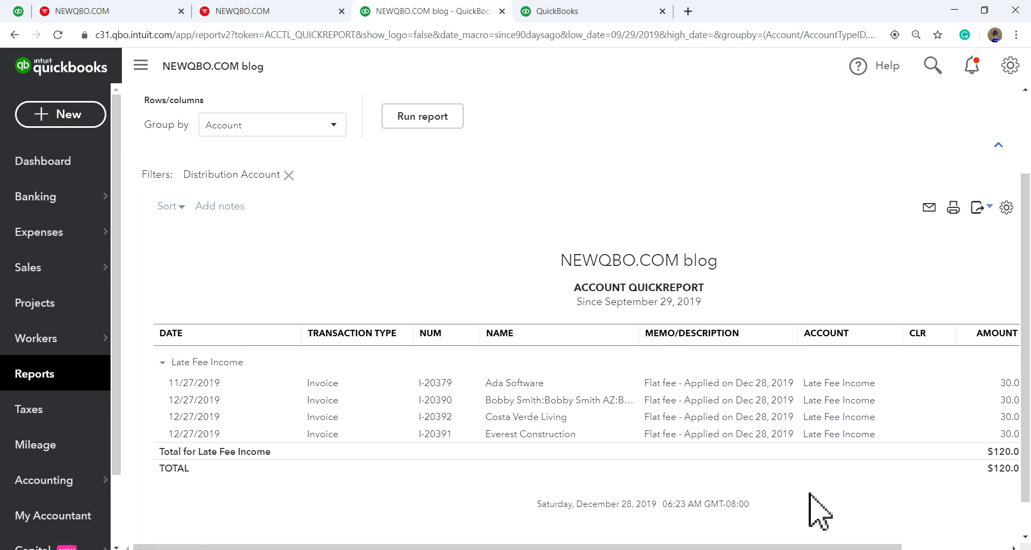
click(930, 546)
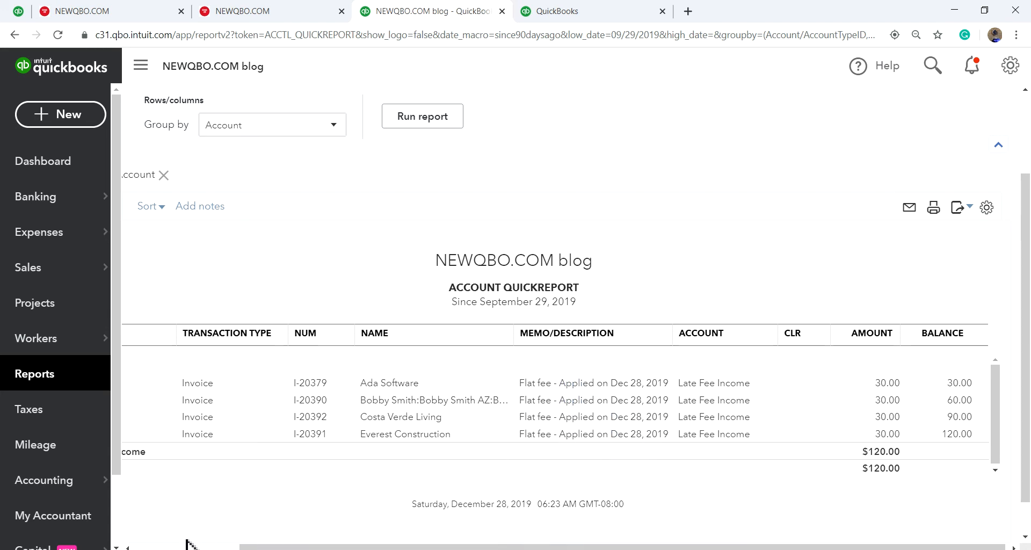
drag(408, 547, 293, 547)
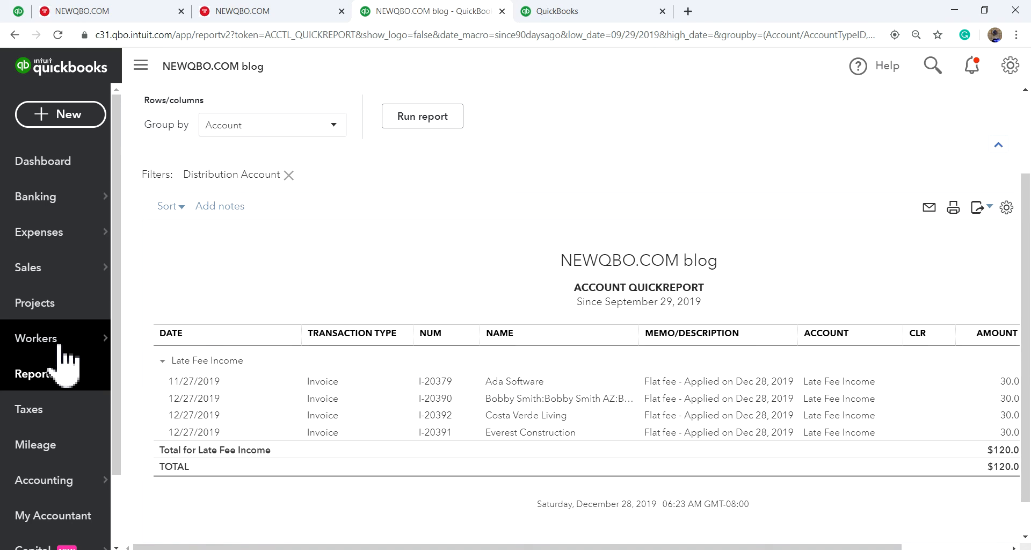
Step: Open the standard Profit and Loss report and examine its Other Income section for late fees
scroll(33, 379, down, 2)
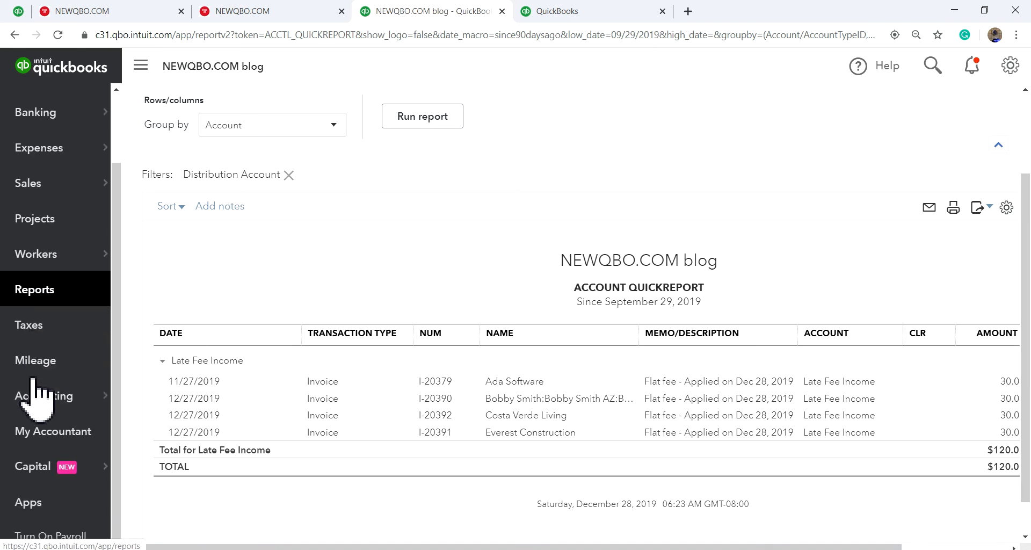
mouse_move(92, 389)
click(227, 391)
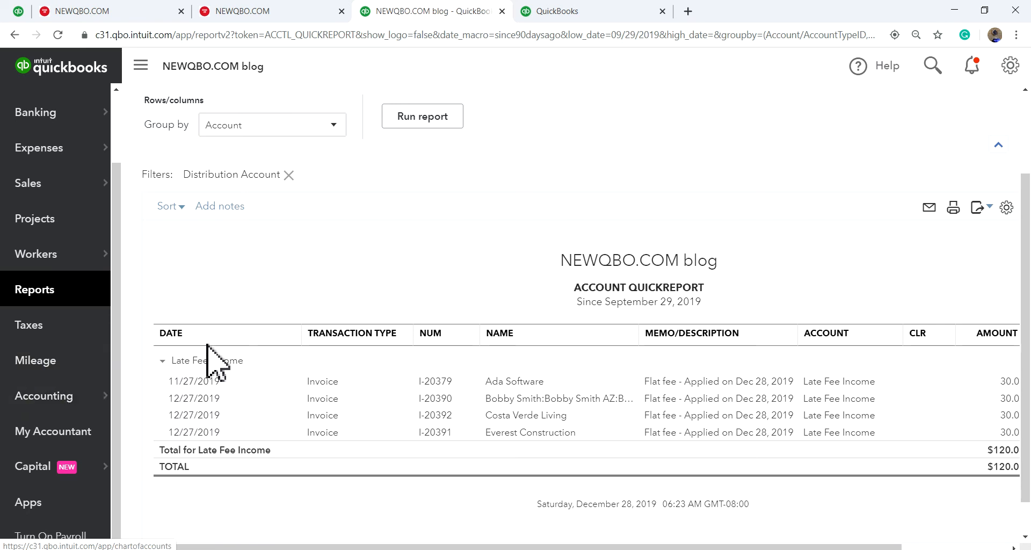
click(35, 292)
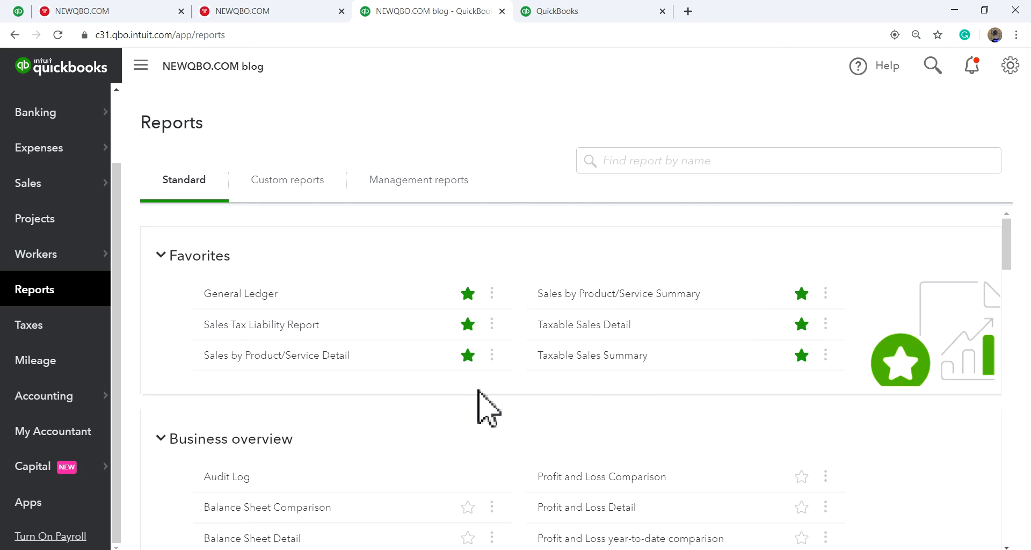
scroll(478, 400, down, 2)
scroll(483, 407, down, 2)
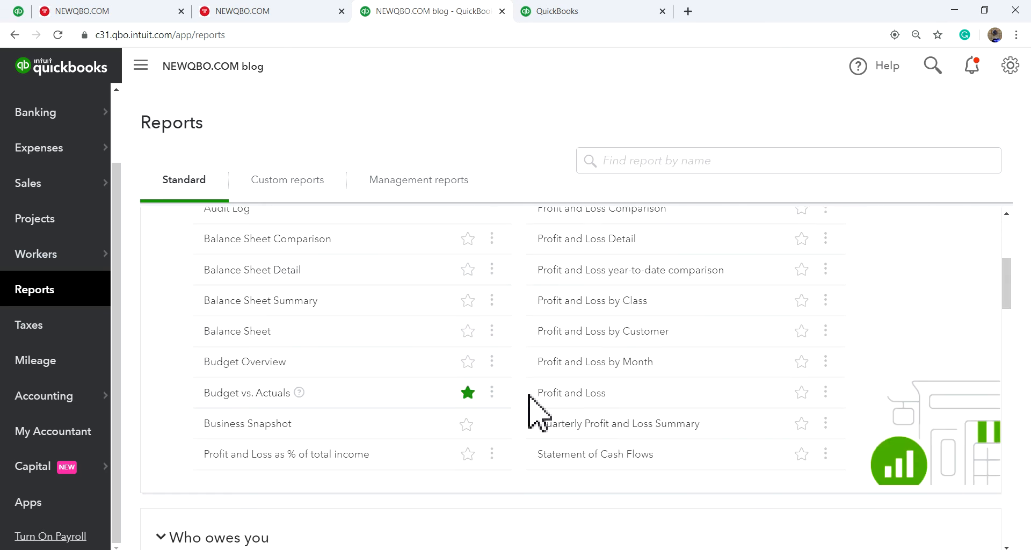
click(568, 394)
scroll(564, 393, down, 3)
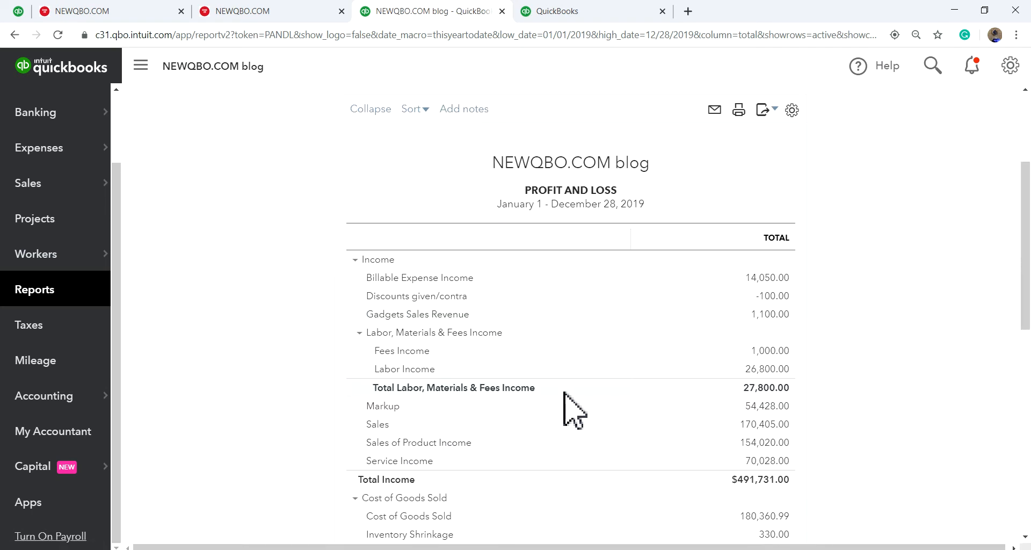
scroll(569, 397, down, 8)
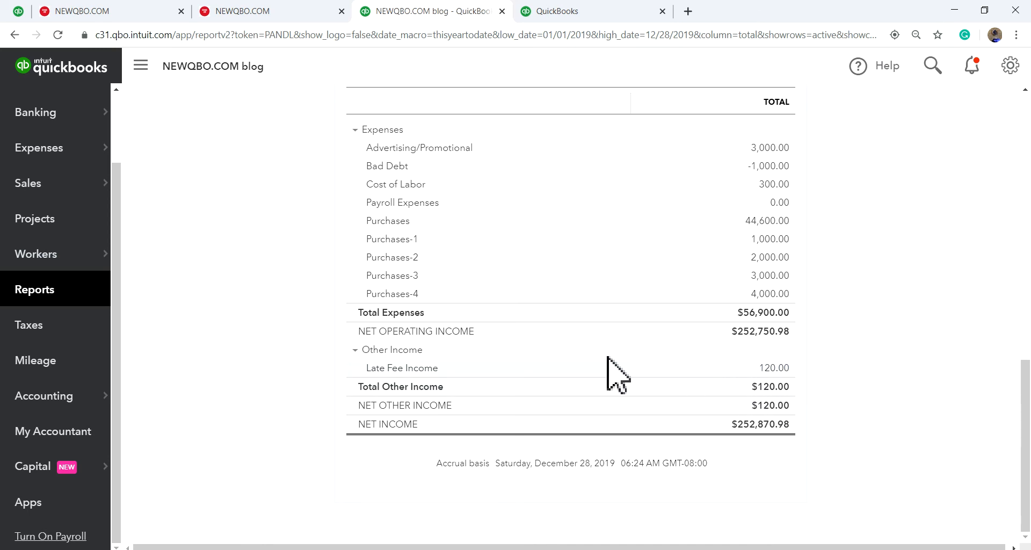
Step: View the transactions behind the Late Fee Income amount, and return to the Profit and Loss report summary
click(772, 368)
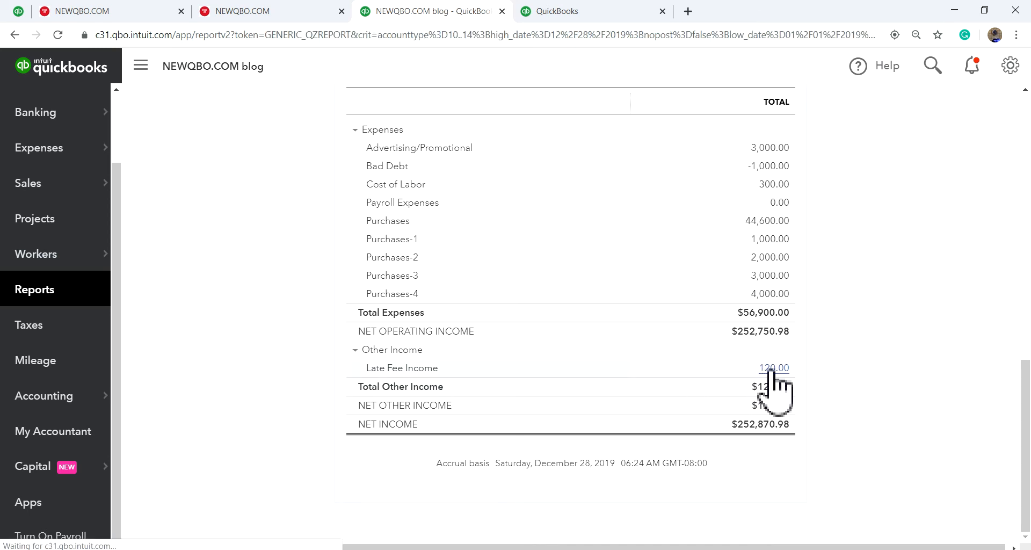
scroll(290, 204, up, 2)
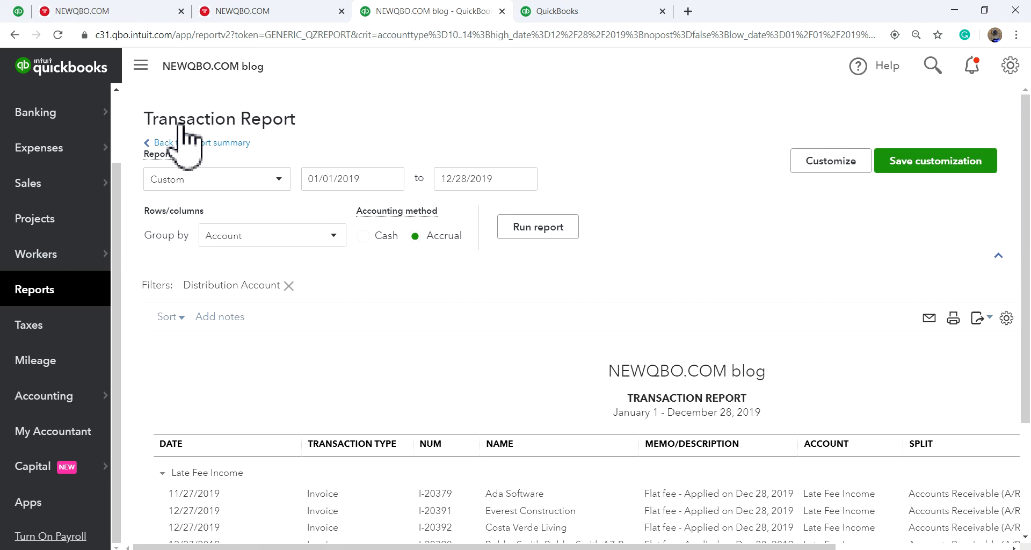
click(195, 144)
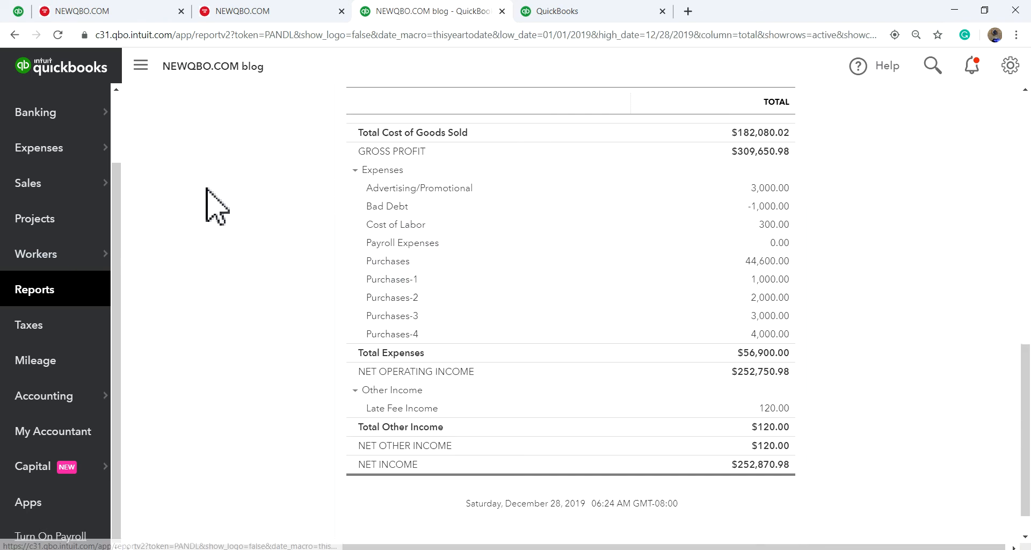
Step: Open the Invoices list under Sales and sort it by invoice date in ascending order
scroll(81, 306, up, 3)
mouse_move(59, 282)
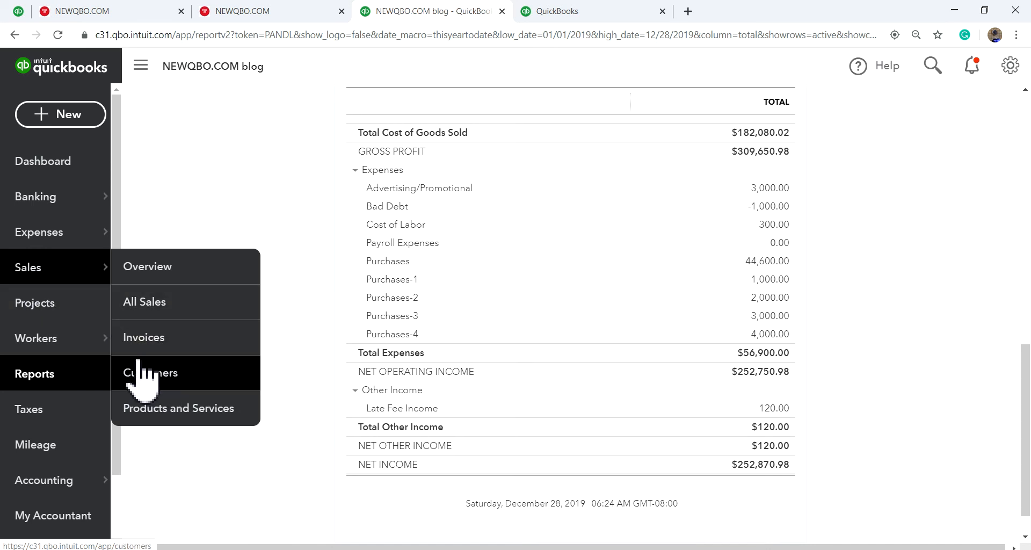
click(142, 343)
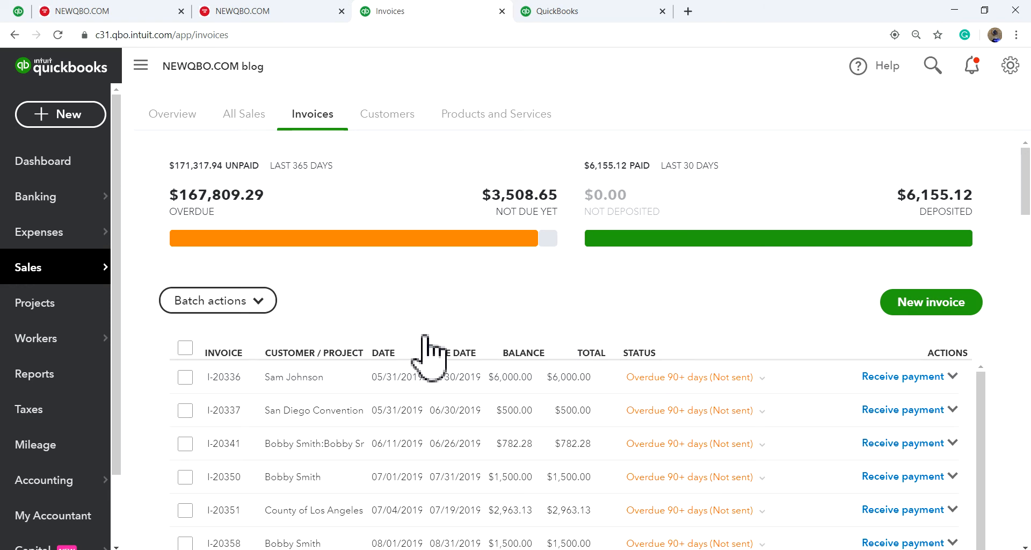
click(384, 353)
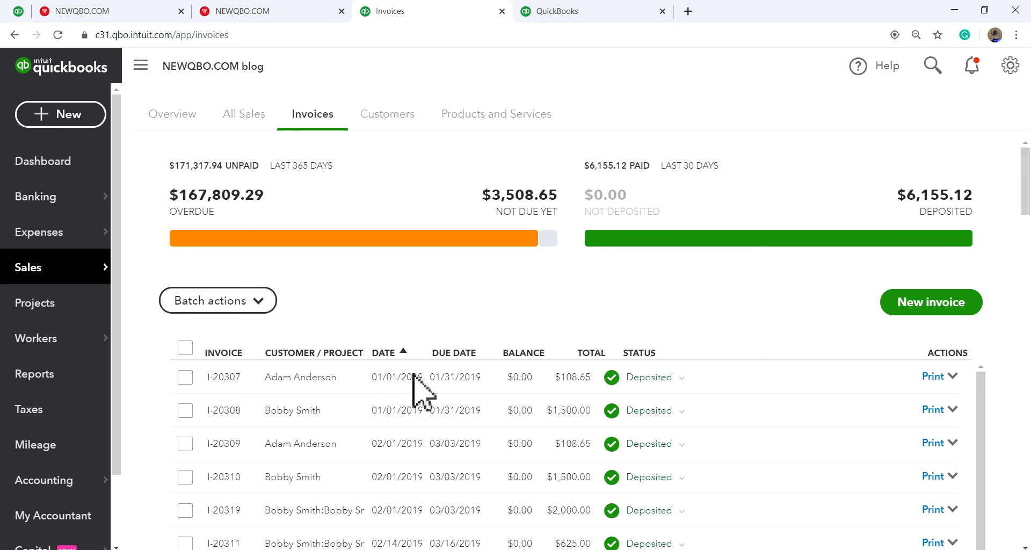
Step: Sort the invoices by date in descending order and open the overdue $1,010.45 invoice dated 12/27/2019
click(390, 354)
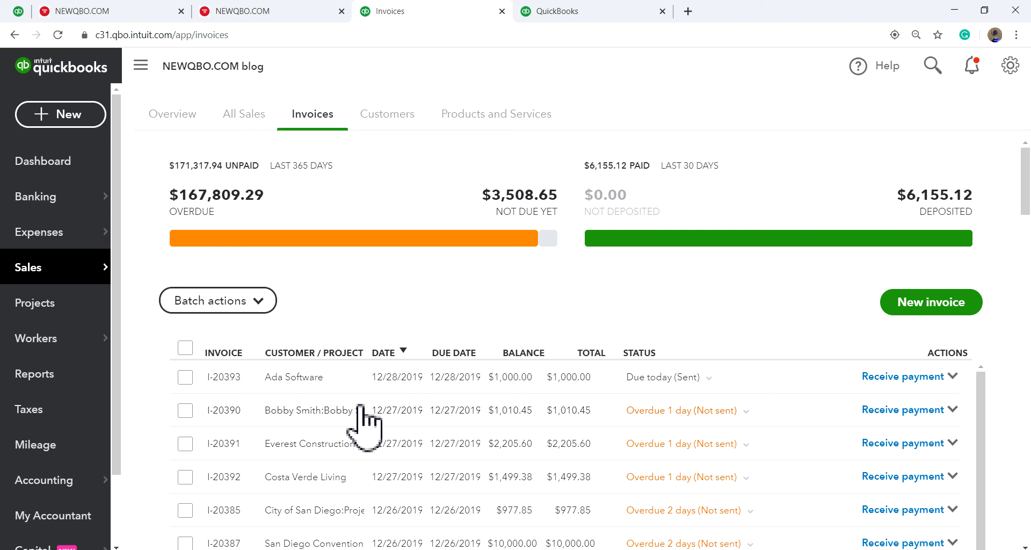
scroll(374, 419, down, 1)
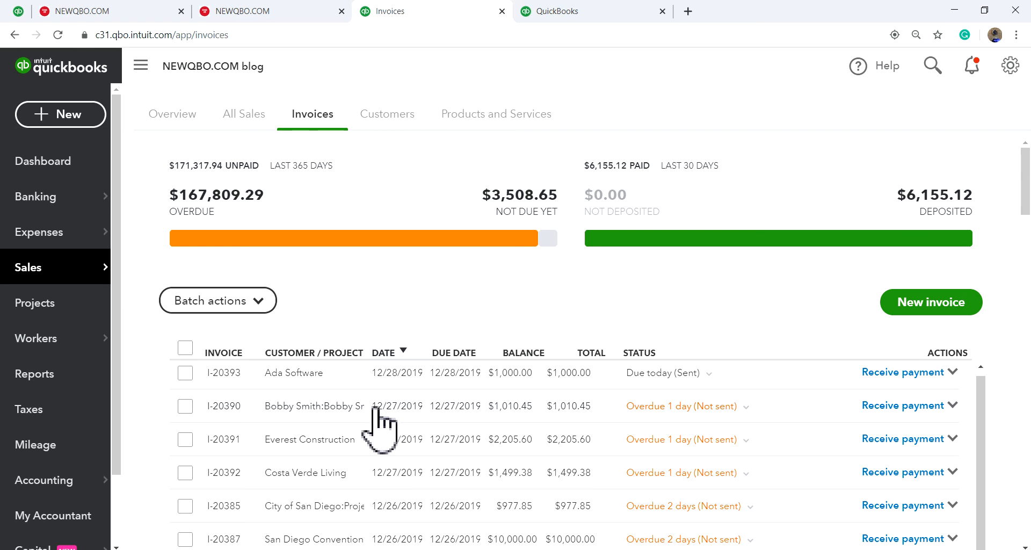
click(330, 407)
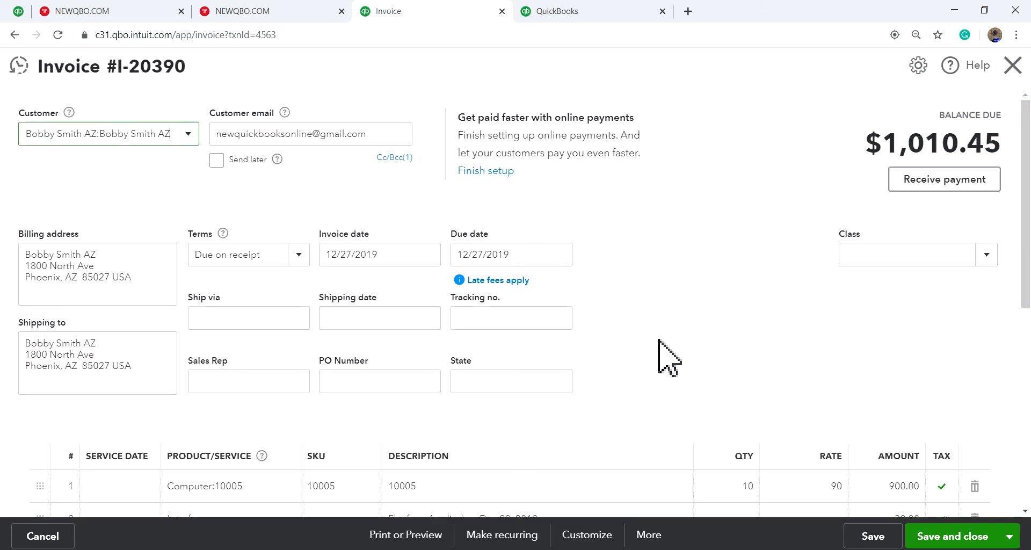
Step: Review the invoice's product and late fee lines and dismiss the prompt about pulling details in from Google
scroll(665, 354, down, 2)
scroll(659, 344, down, 1)
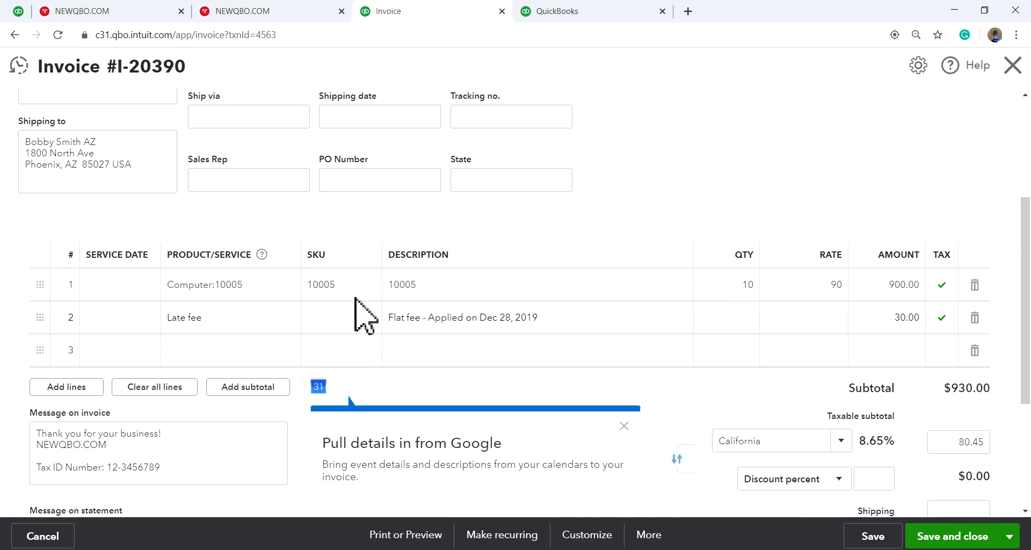
scroll(376, 306, up, 3)
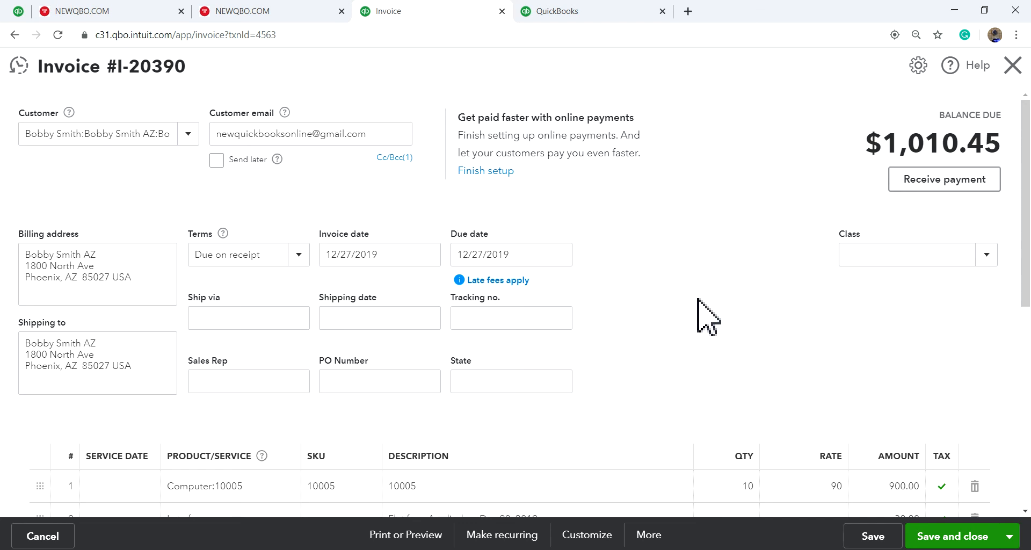
scroll(698, 300, down, 3)
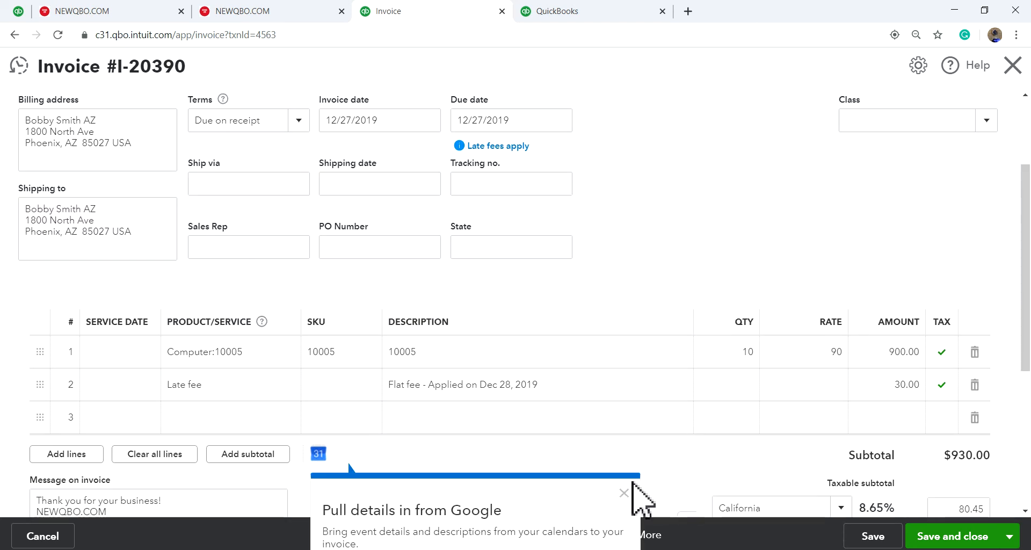
click(625, 493)
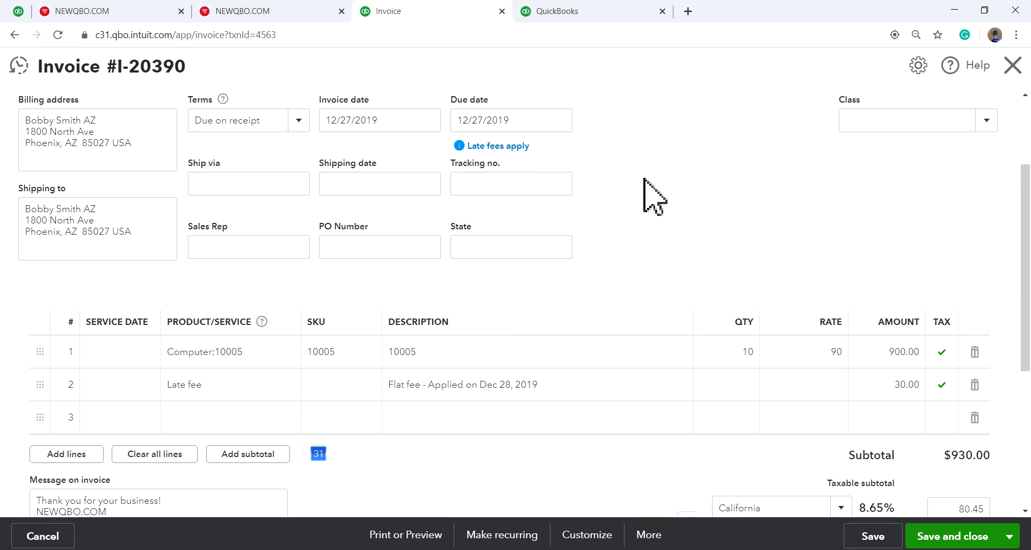
Step: Examine the invoice's due date, late fee line, sales tax and totals, and view the available payment terms
scroll(642, 182, down, 2)
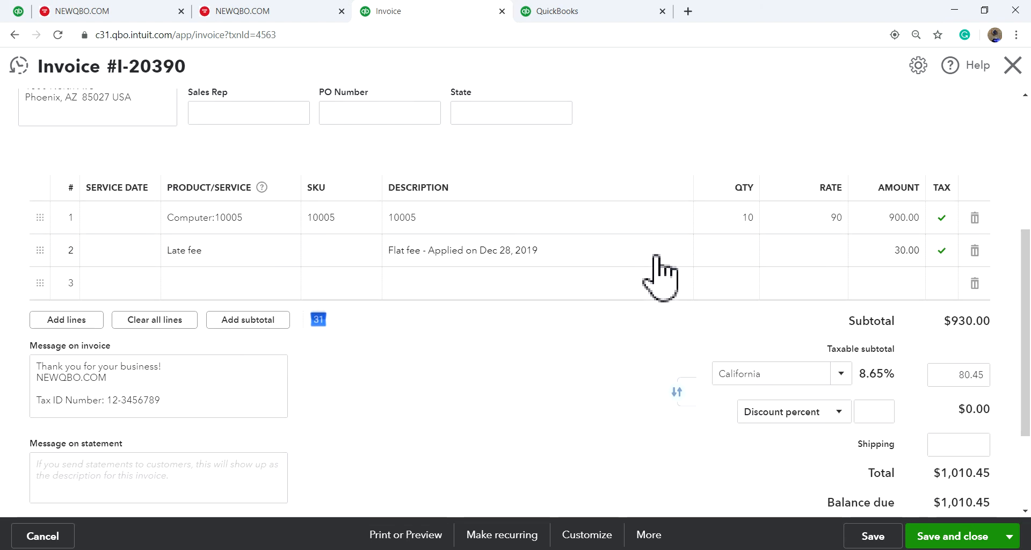
scroll(666, 226, up, 2)
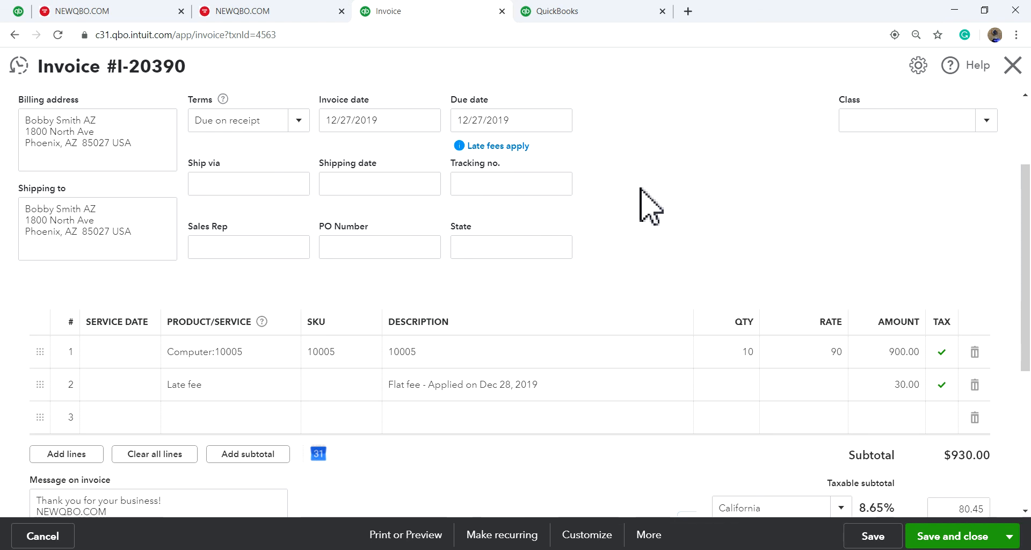
scroll(678, 203, down, 1)
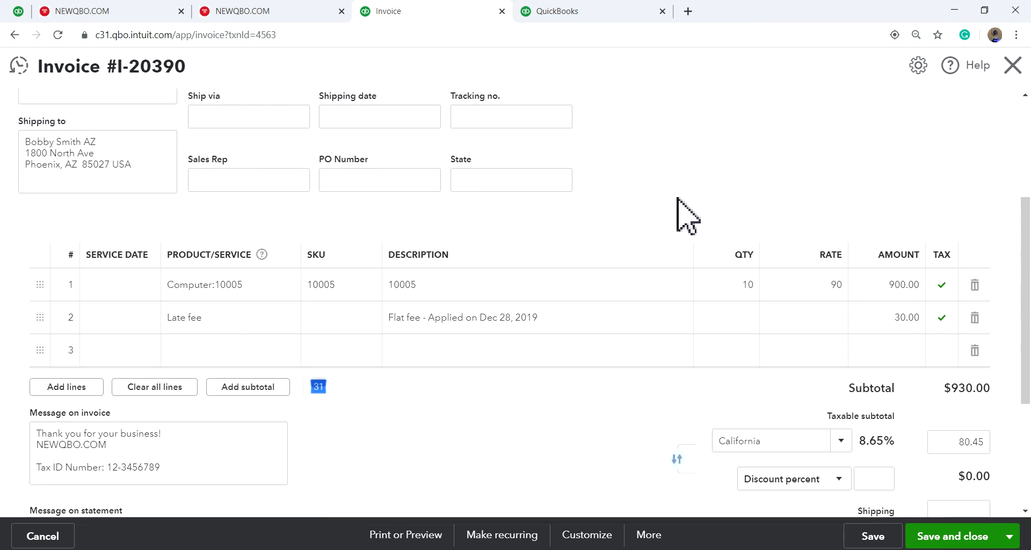
scroll(677, 198, up, 2)
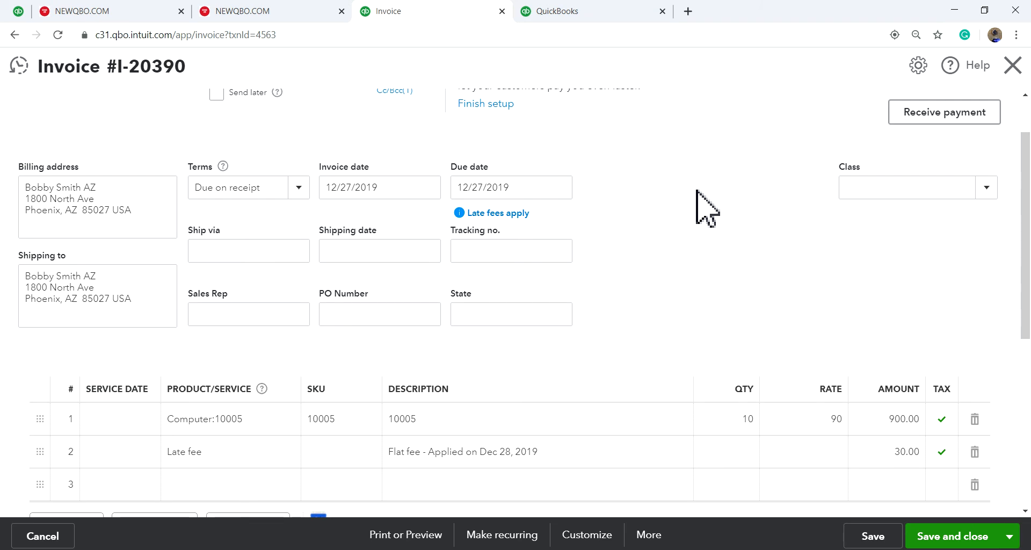
scroll(725, 373, down, 3)
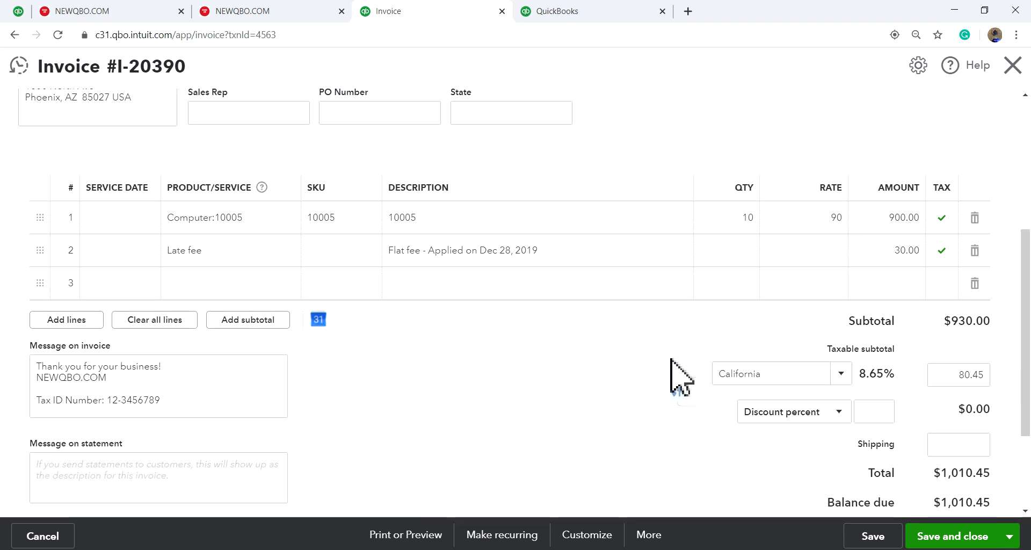
scroll(594, 387, down, 3)
scroll(593, 382, up, 6)
scroll(594, 317, up, 1)
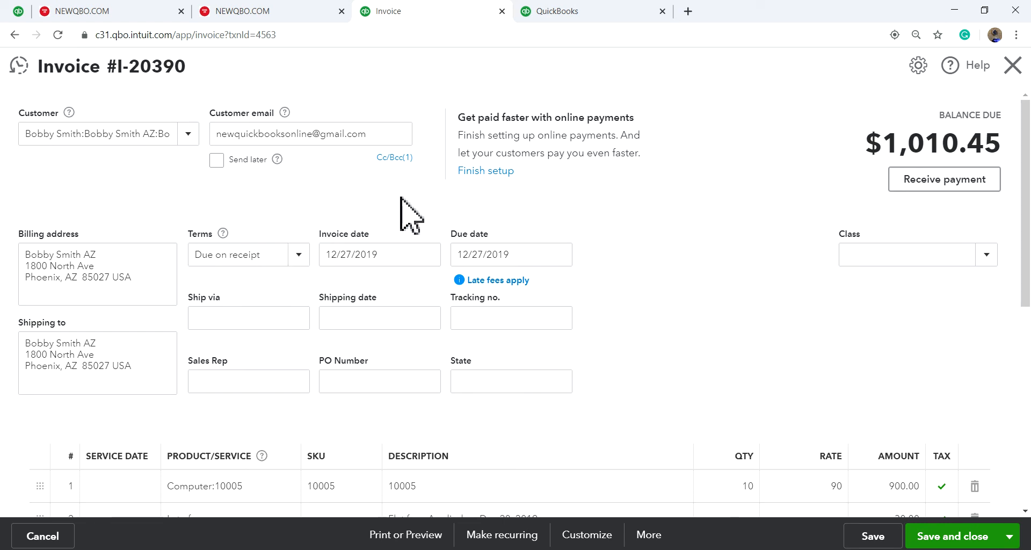
click(302, 262)
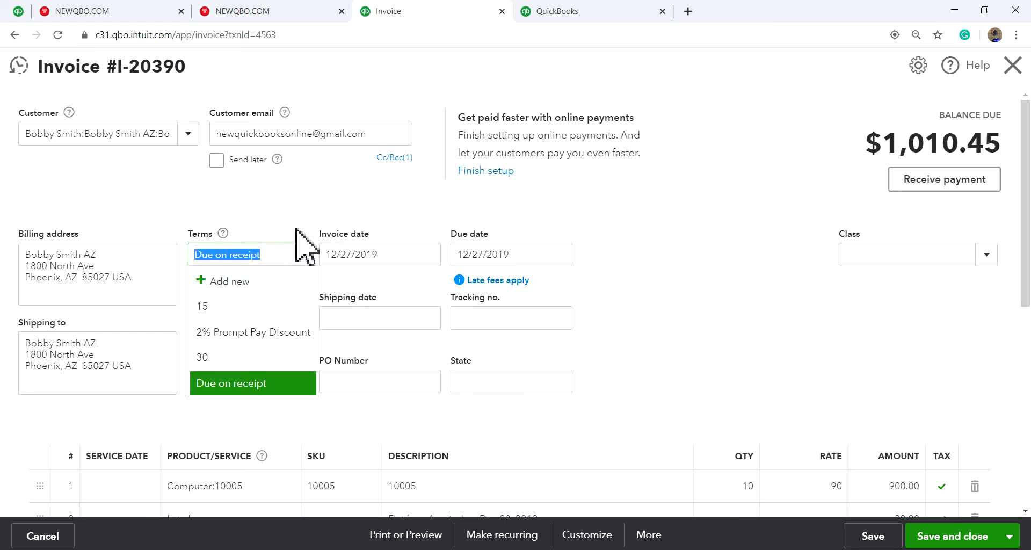
click(333, 224)
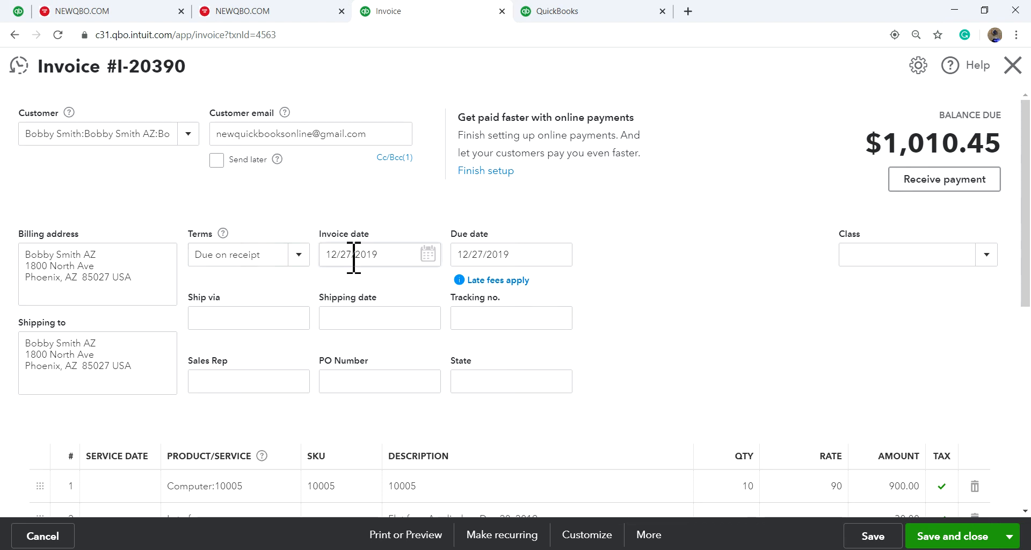
Step: Open the invoice's transaction journal and examine how the late fee is posted to the accounts
scroll(647, 361, down, 5)
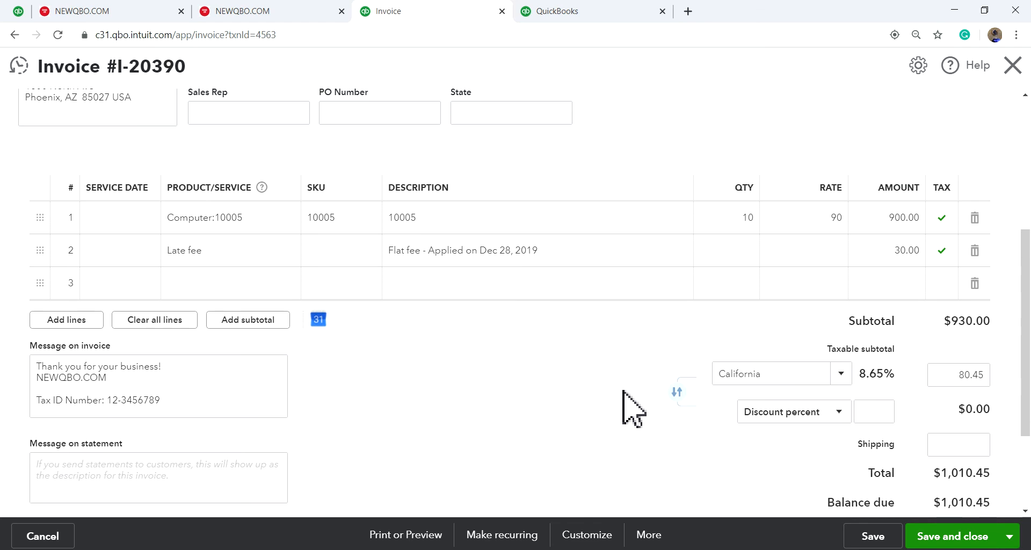
click(648, 537)
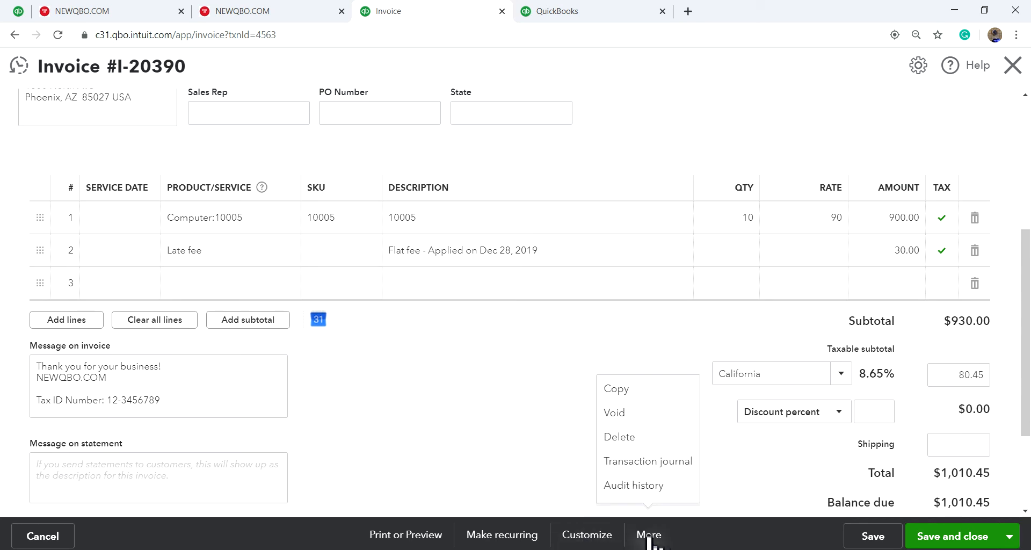
click(618, 461)
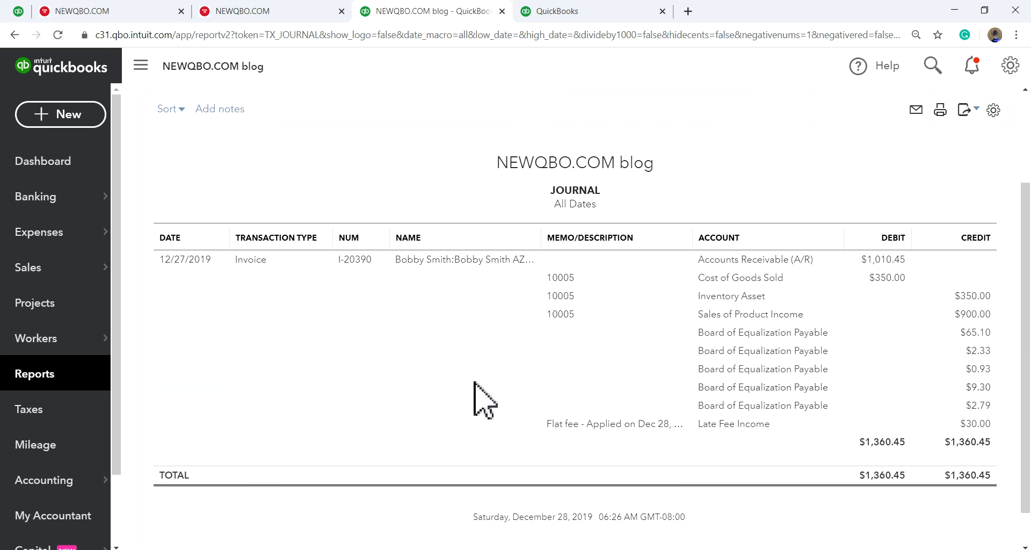
scroll(474, 382, up, 3)
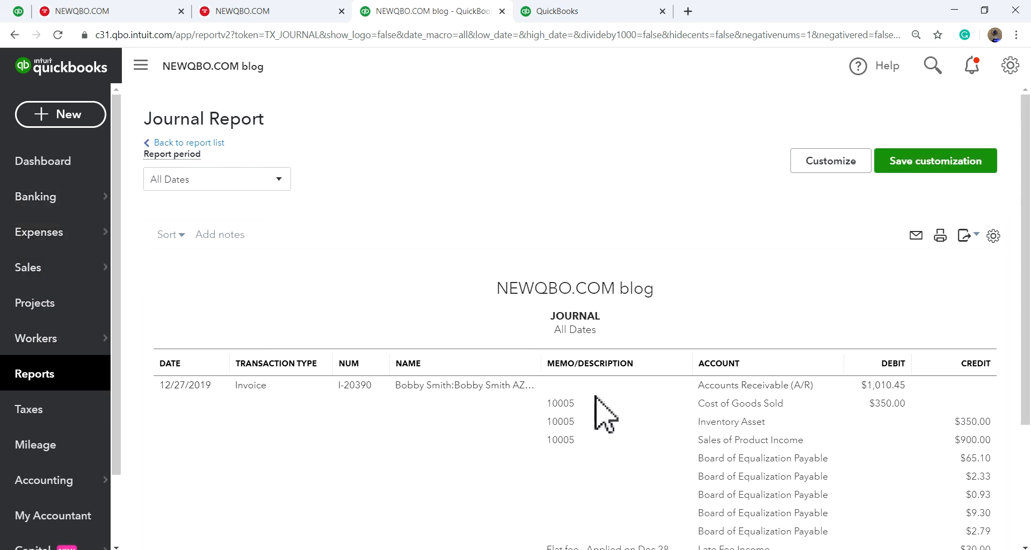
scroll(638, 460, down, 3)
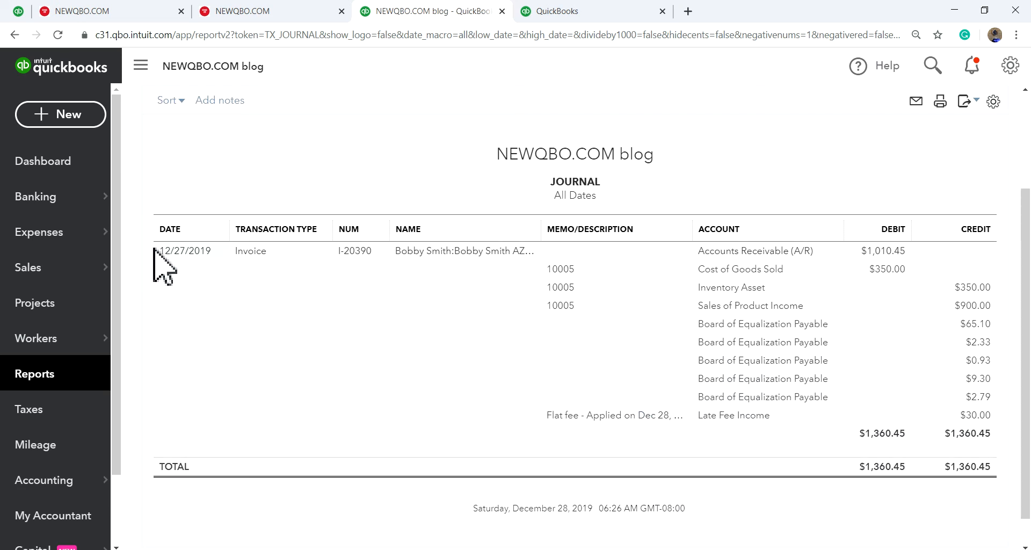
Step: Go to the Customers list under Sales and open the Ada Software customer record
mouse_move(29, 271)
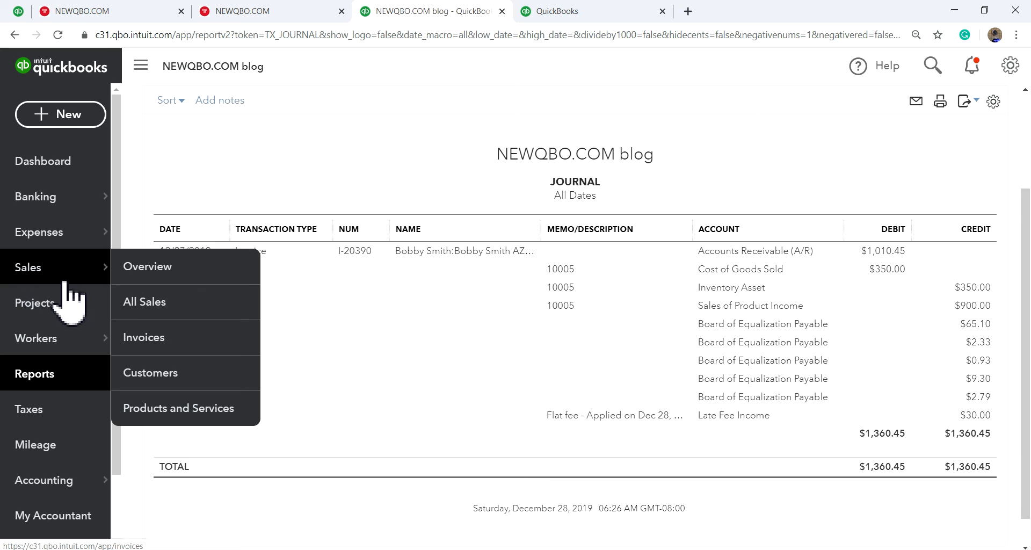
click(159, 379)
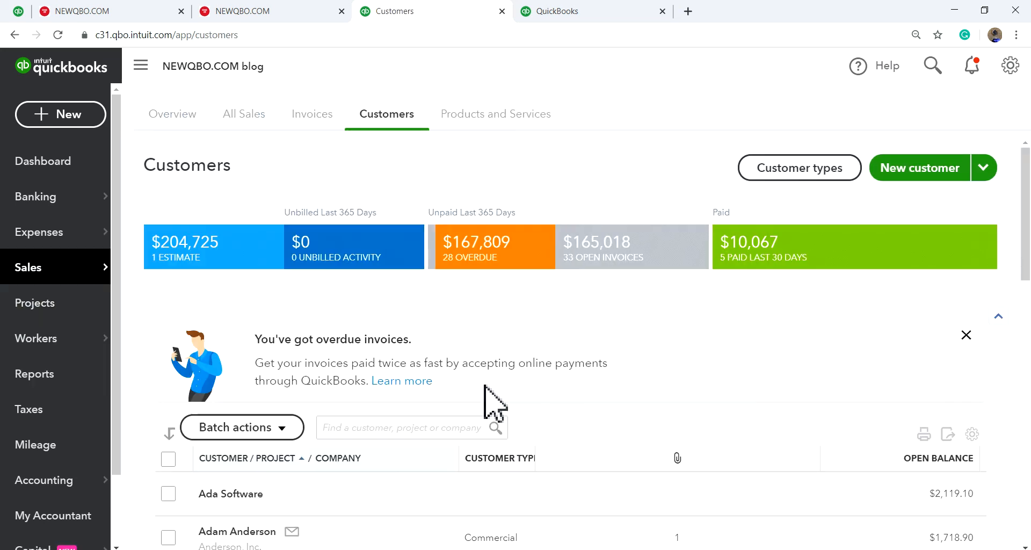
scroll(663, 369, down, 5)
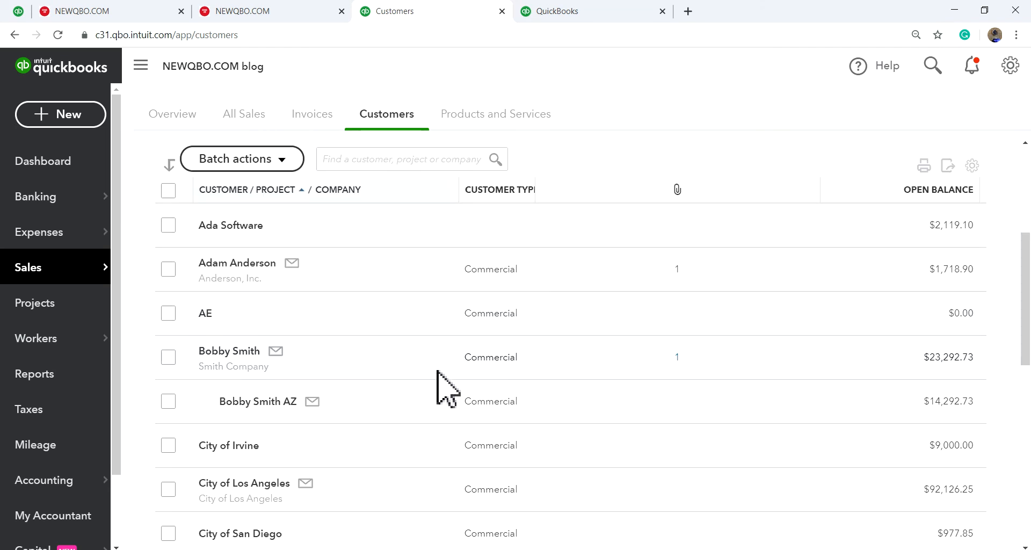
click(247, 227)
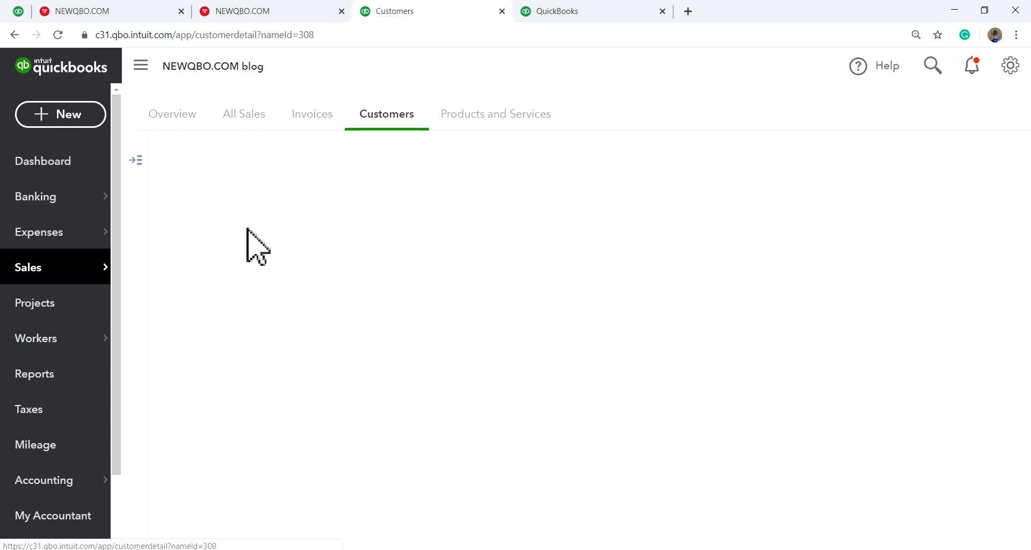
scroll(644, 296, down, 3)
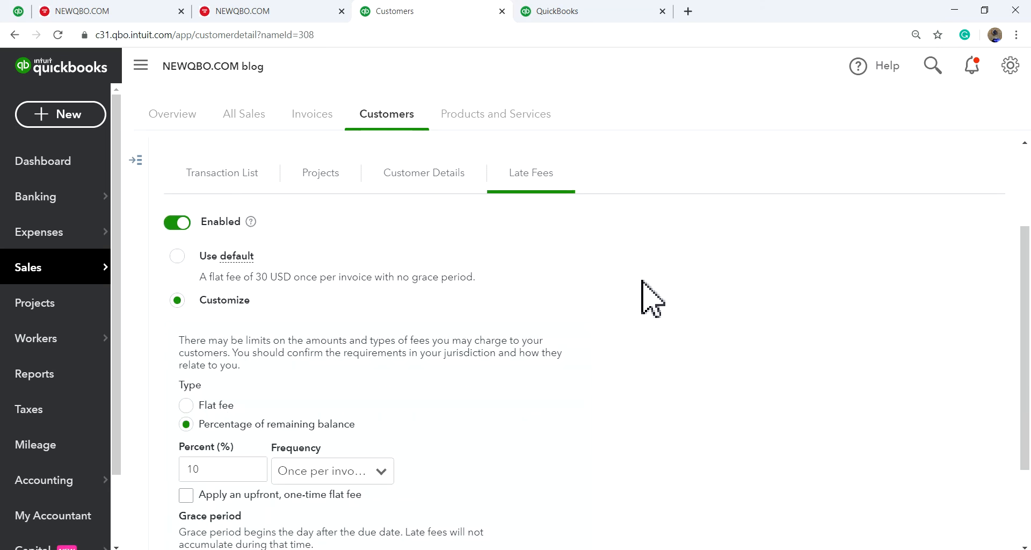
Step: View Ada Software's customer details and return to its late fee settings
scroll(617, 292, up, 1)
scroll(515, 239, up, 1)
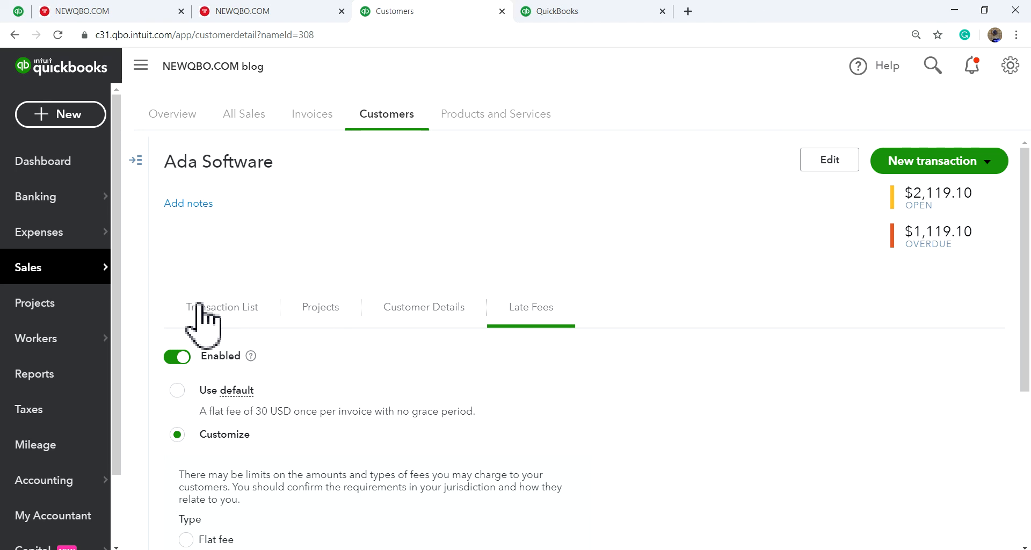
click(433, 310)
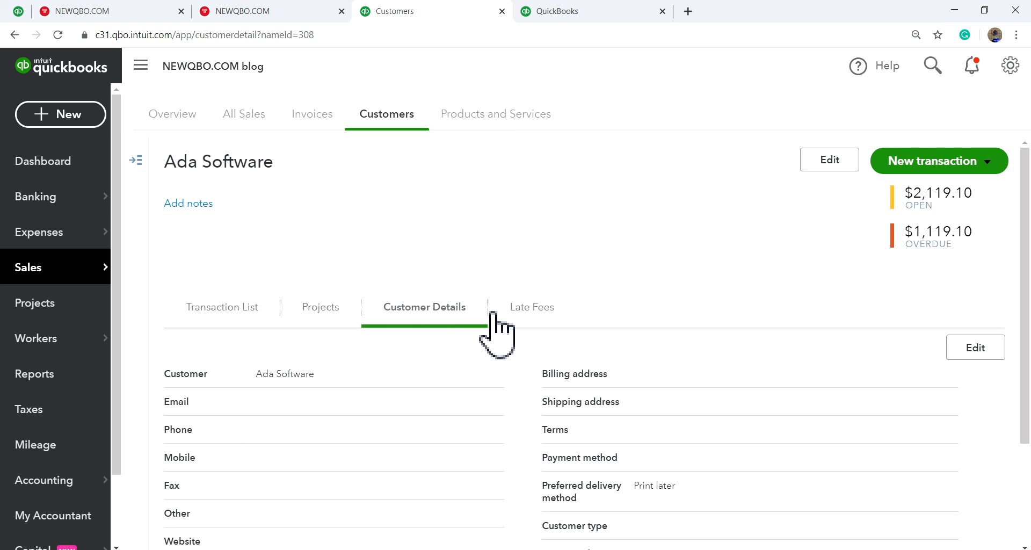
click(532, 313)
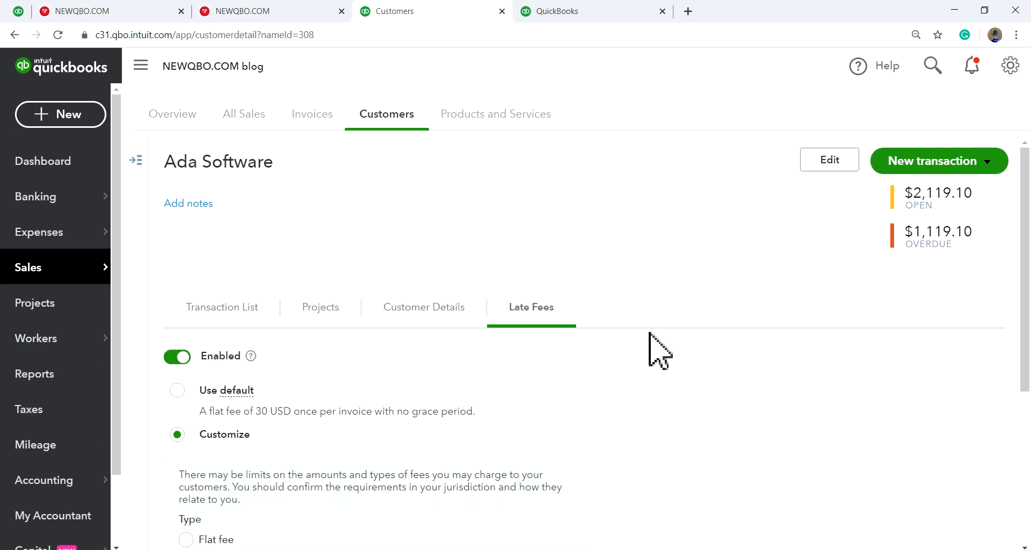
Step: Set Ada Software's customized late fee to 15 percent of the remaining balance
scroll(651, 349, down, 3)
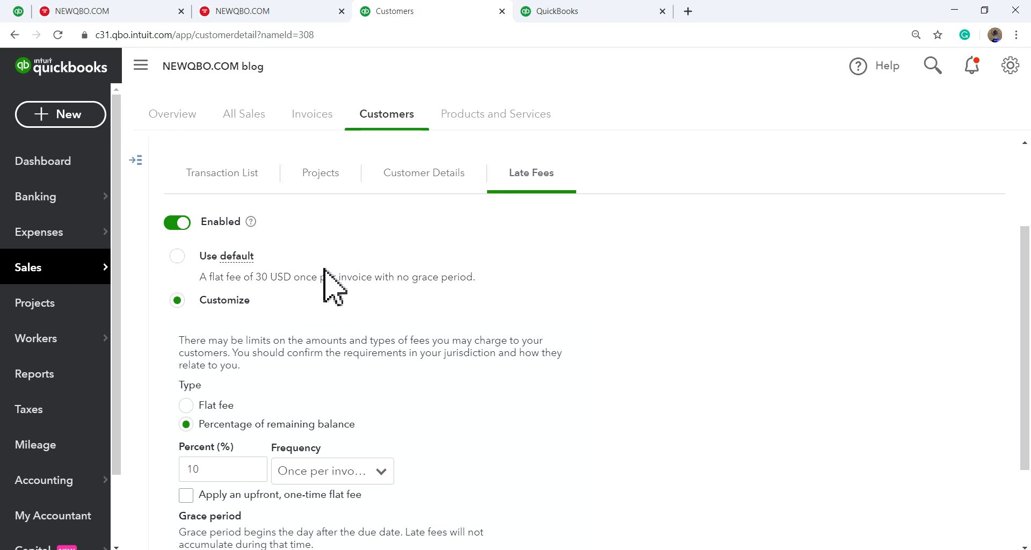
scroll(334, 345, down, 1)
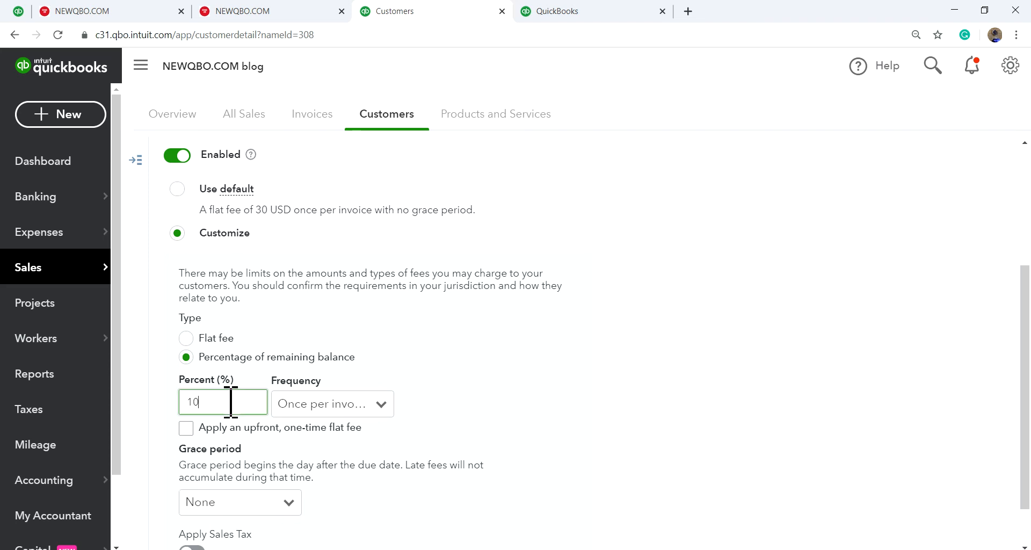
key(BackSpace)
text(5)
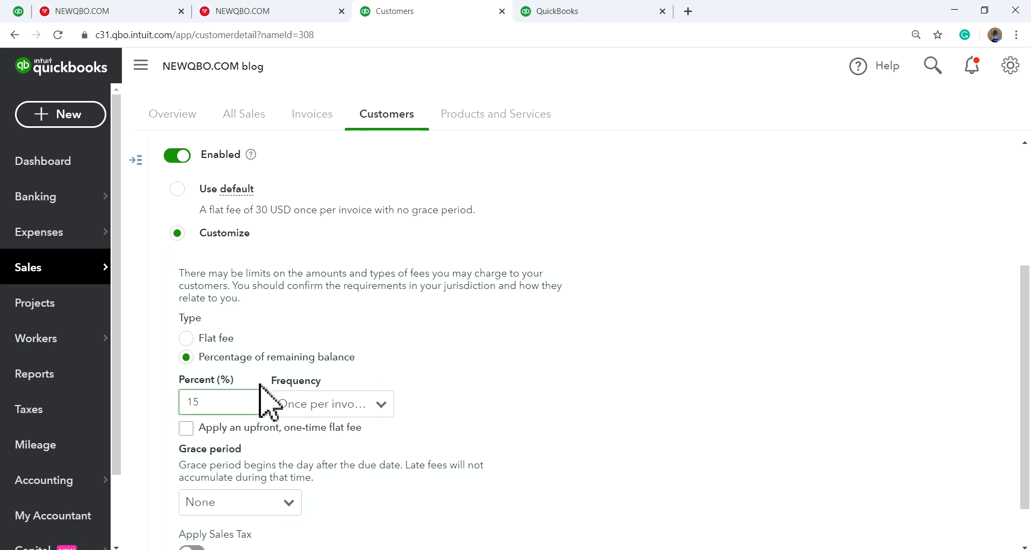
Step: Set the late fee grace period to 7 days and enable the upfront, one-time flat fee
scroll(501, 405, down, 1)
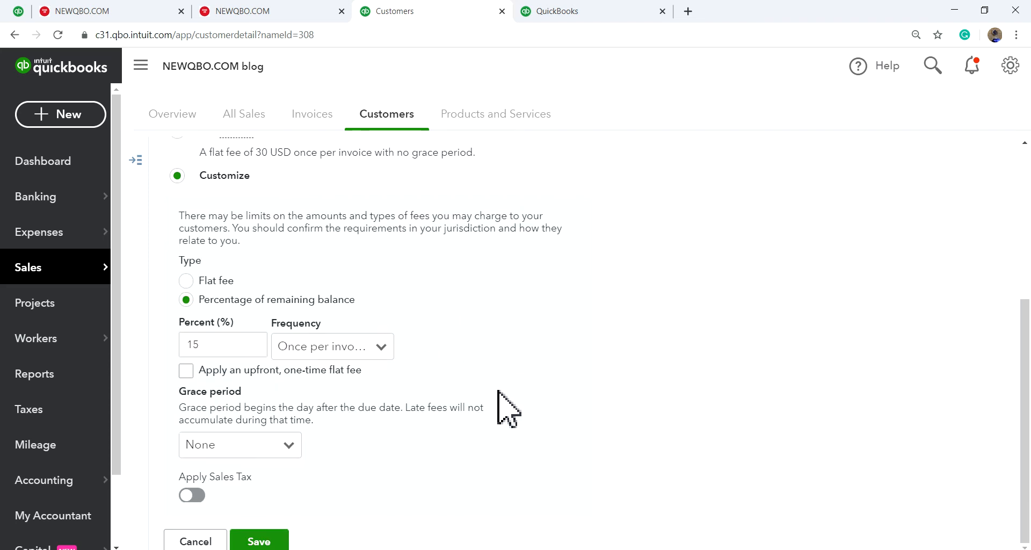
click(299, 451)
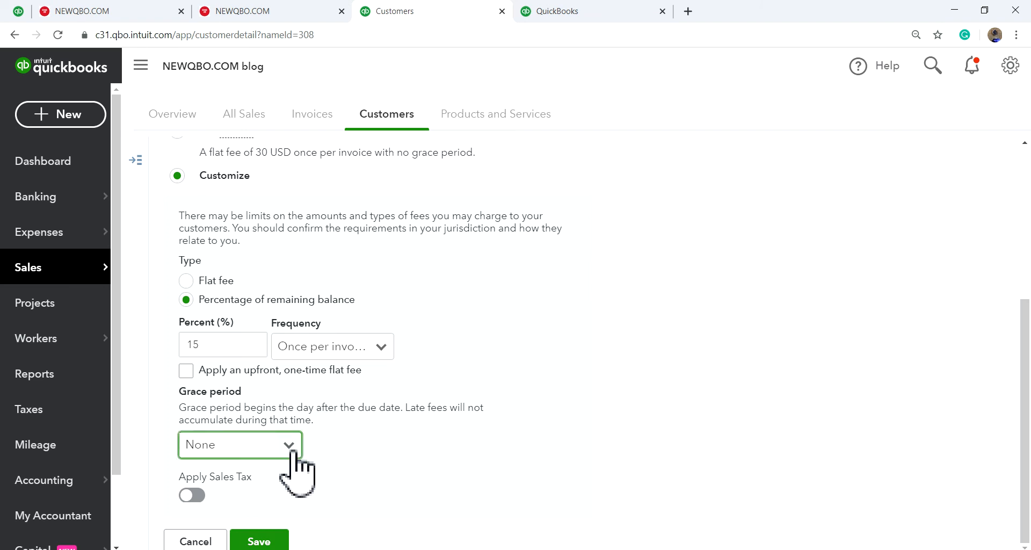
click(253, 356)
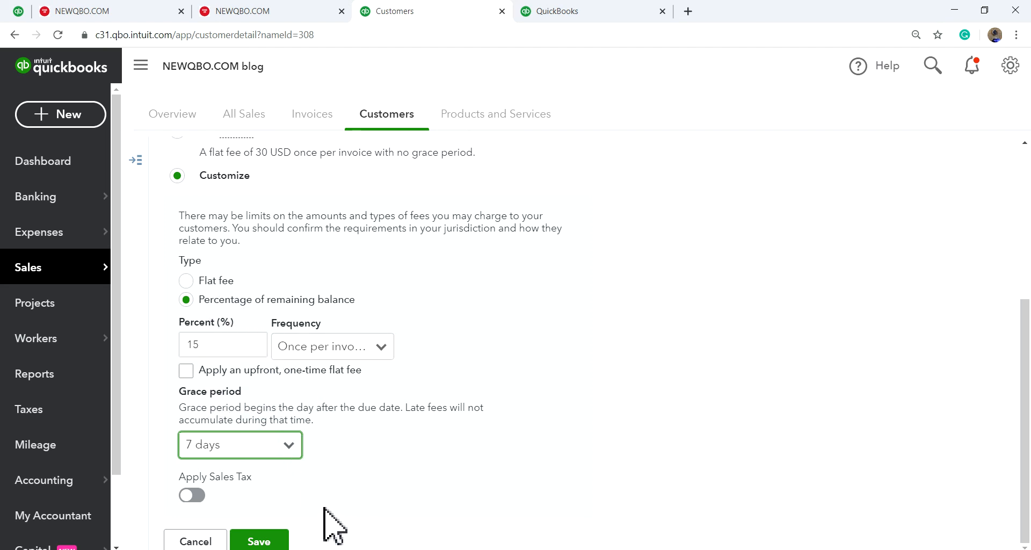
click(189, 374)
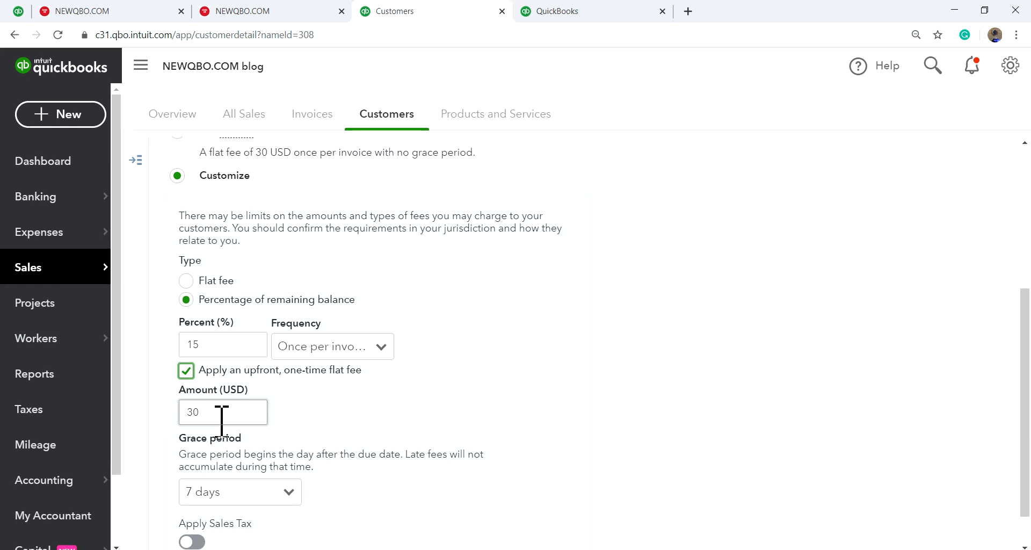
Step: Set the upfront, one-time flat fee to 15 USD and save the customer's customized late fee settings
key(BackSpace)
key(BackSpace)
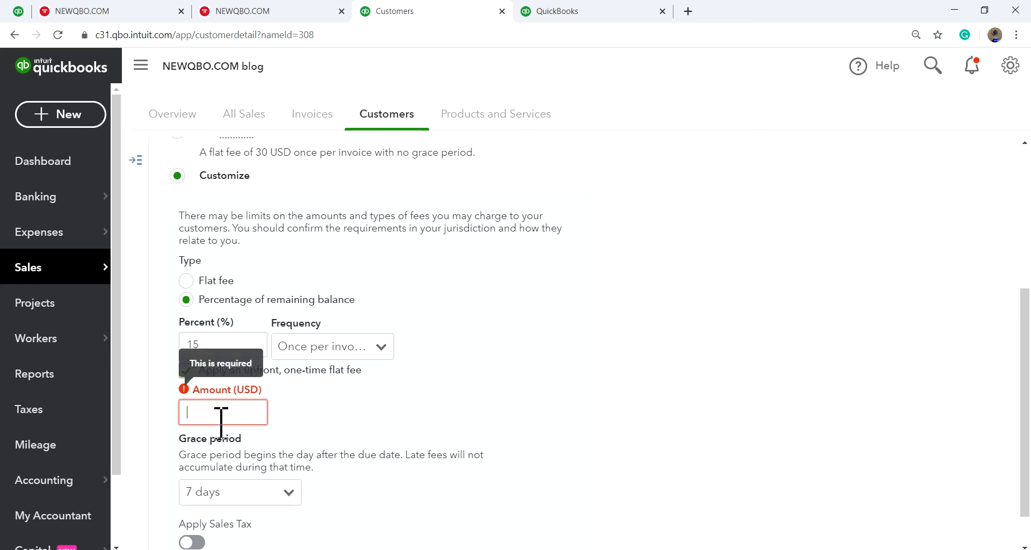
text(15)
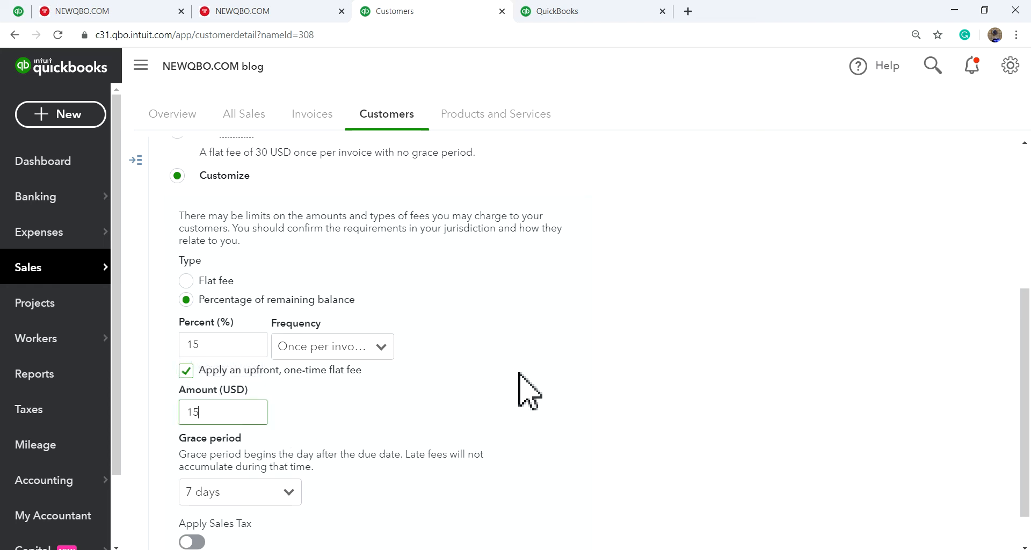
scroll(663, 421, down, 1)
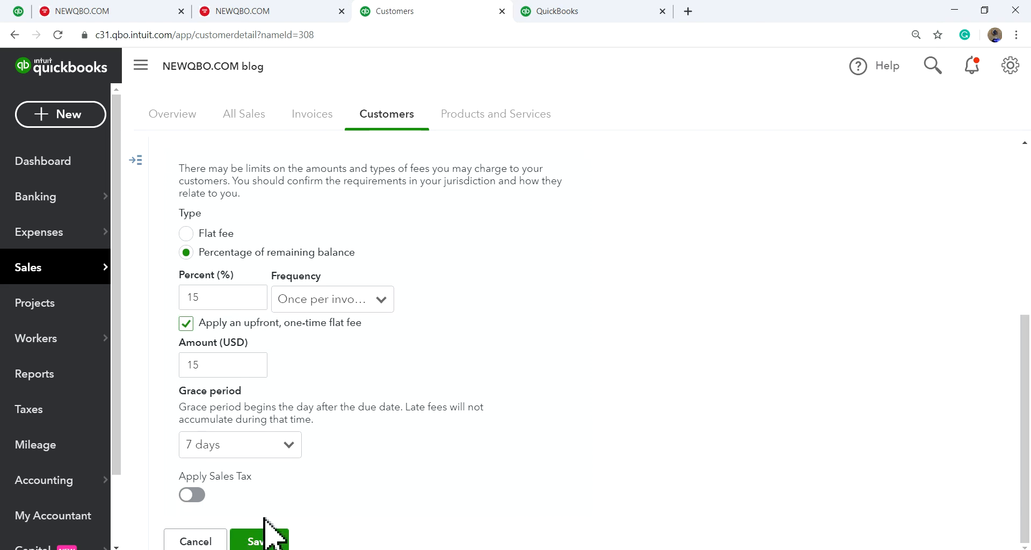
click(251, 543)
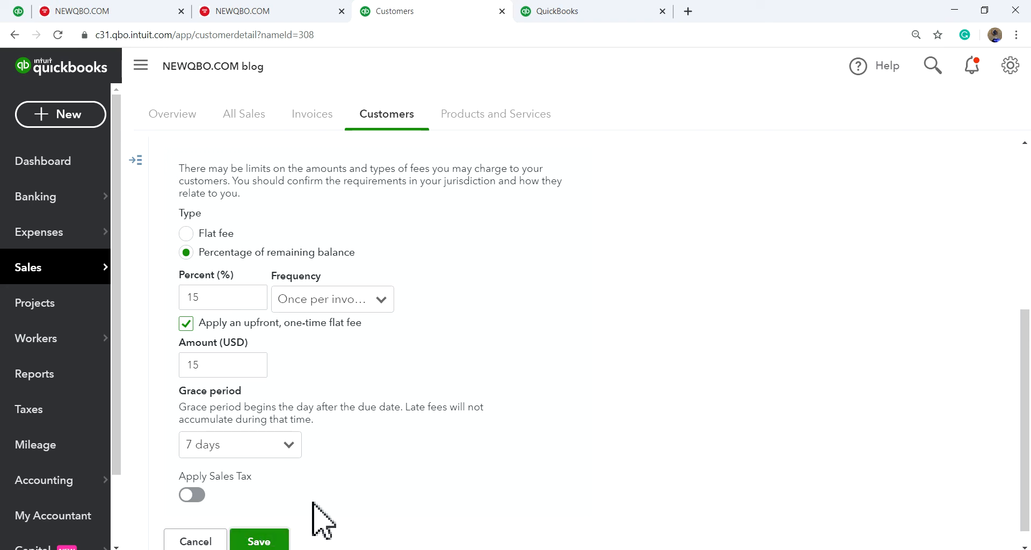
scroll(660, 410, up, 5)
scroll(655, 408, down, 5)
click(259, 534)
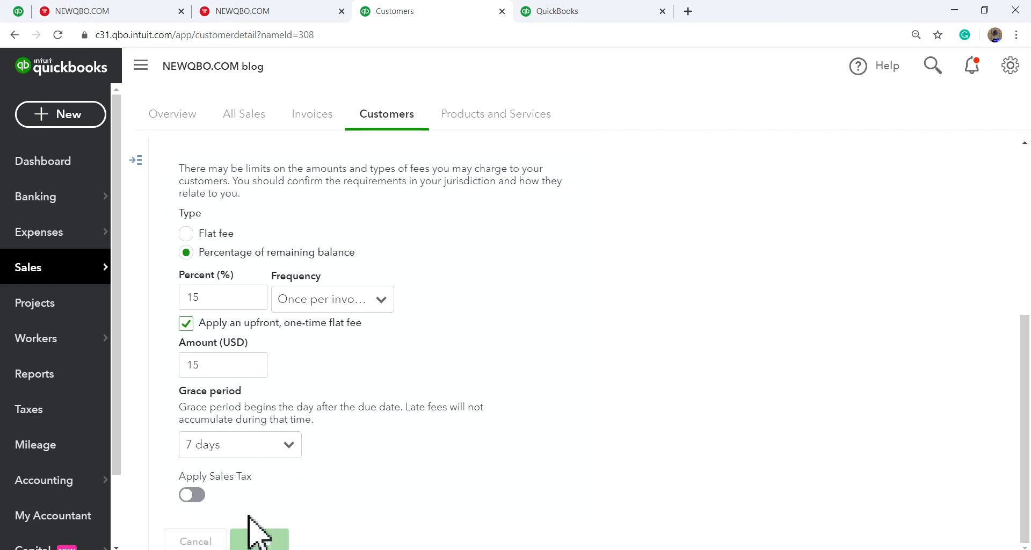
Step: Go to the All Sales list under Sales and look through the most recent sales transactions
mouse_move(47, 271)
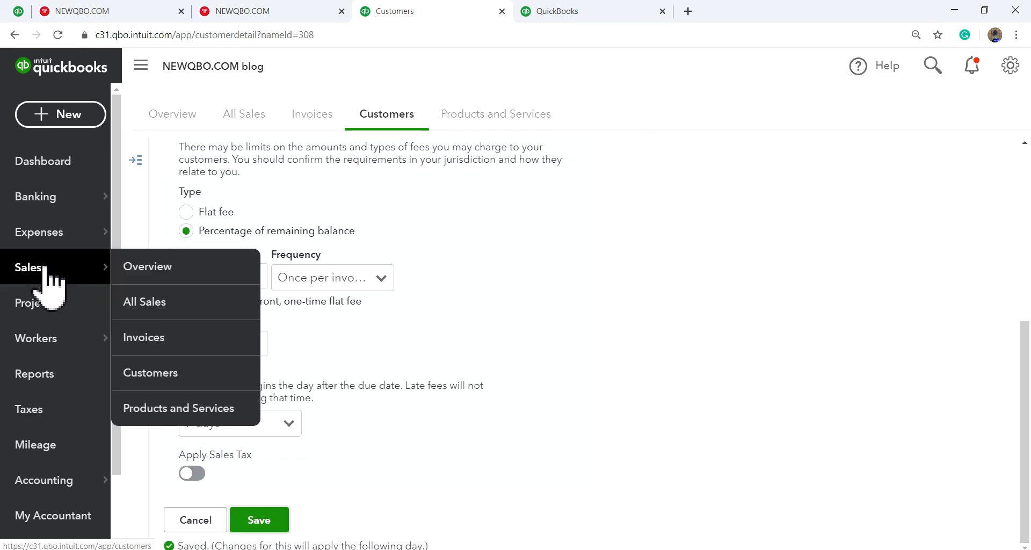
click(148, 301)
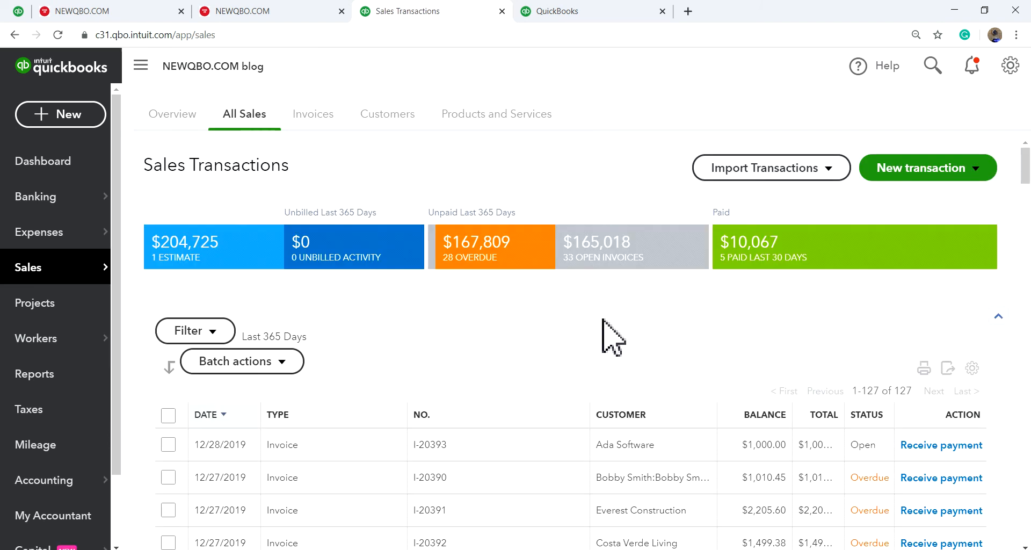
scroll(547, 344, down, 4)
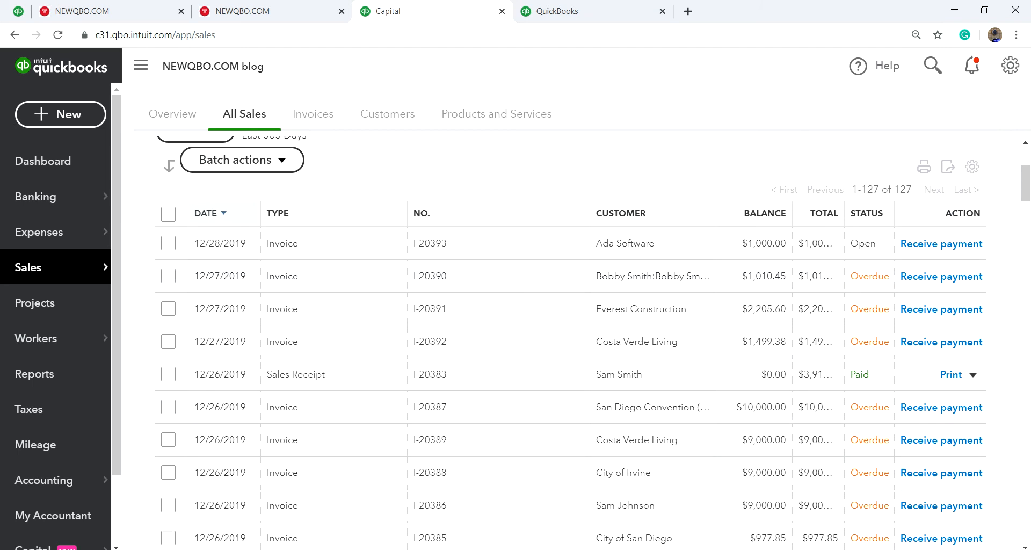
Step: Switch to the NEWQBO.COM blog home page that is already open in the browser
mouse_move(512, 549)
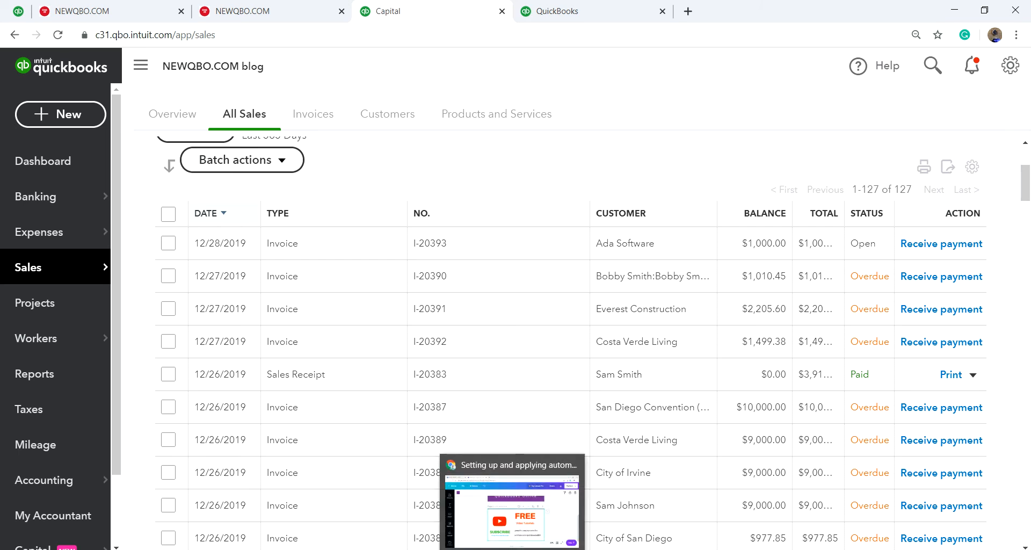
mouse_move(546, 549)
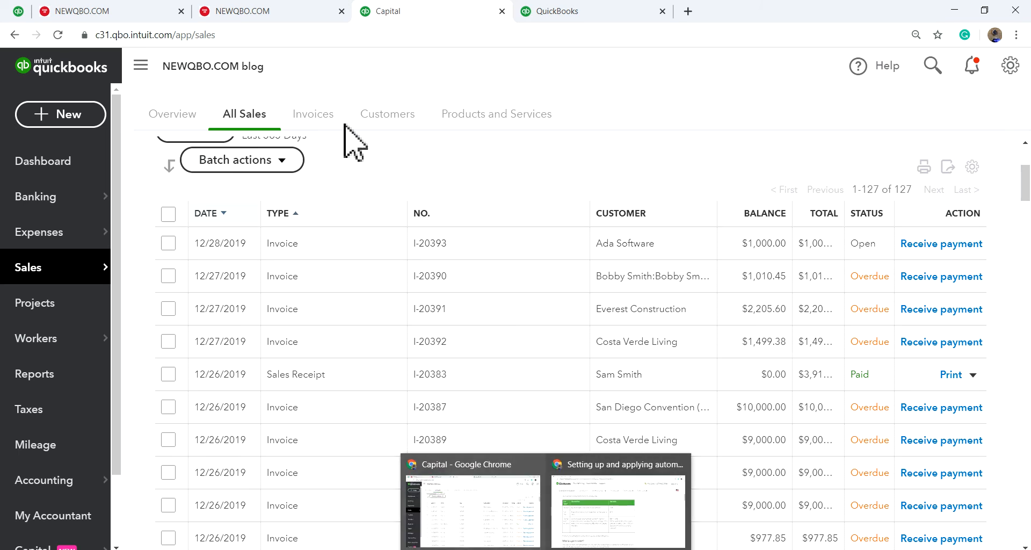
click(268, 12)
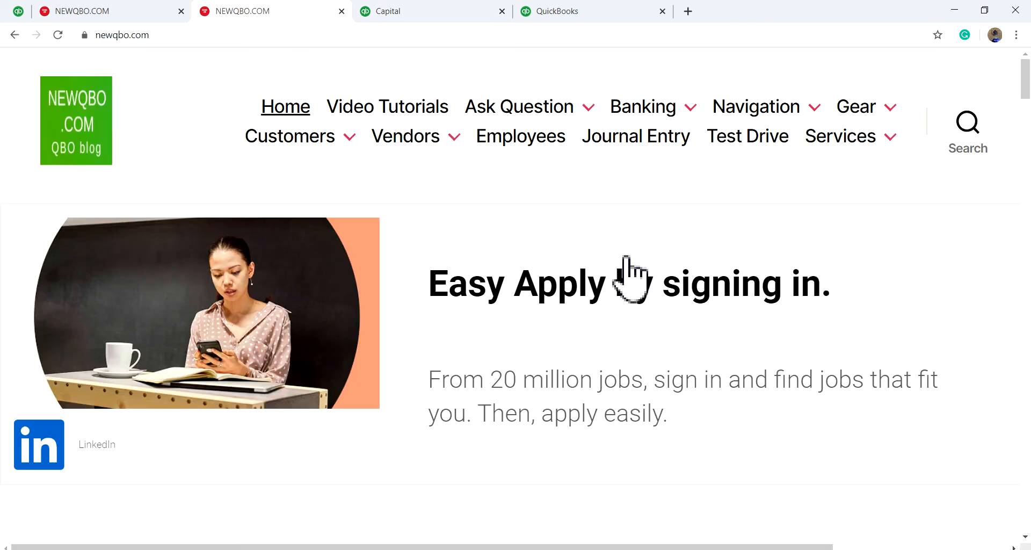